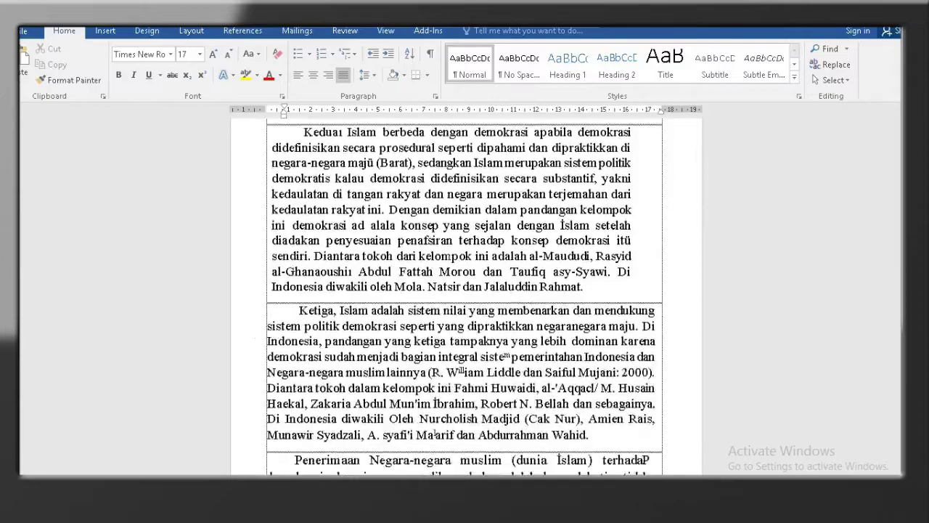
# Step: Leave the phone's app drawer for the home screen and launch the Camera app
pyautogui.scroll(-3, 465, 291)
pyautogui.scroll(-3, 465, 290)
pyautogui.scroll(-3, 465, 290)
pyautogui.scroll(-3, 465, 290)
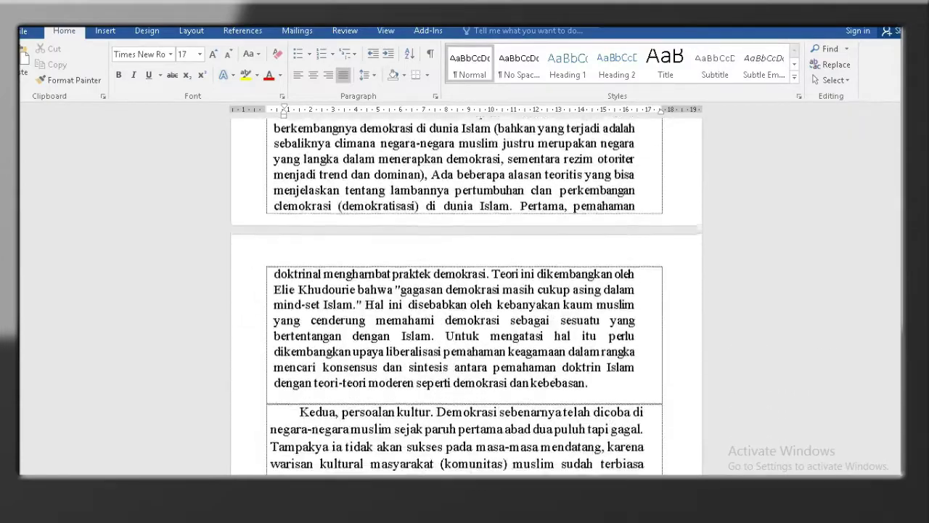
pyautogui.scroll(-2, 464, 290)
pyautogui.scroll(-2, 465, 290)
pyautogui.scroll(-2, 464, 290)
pyautogui.scroll(3, 464, 290)
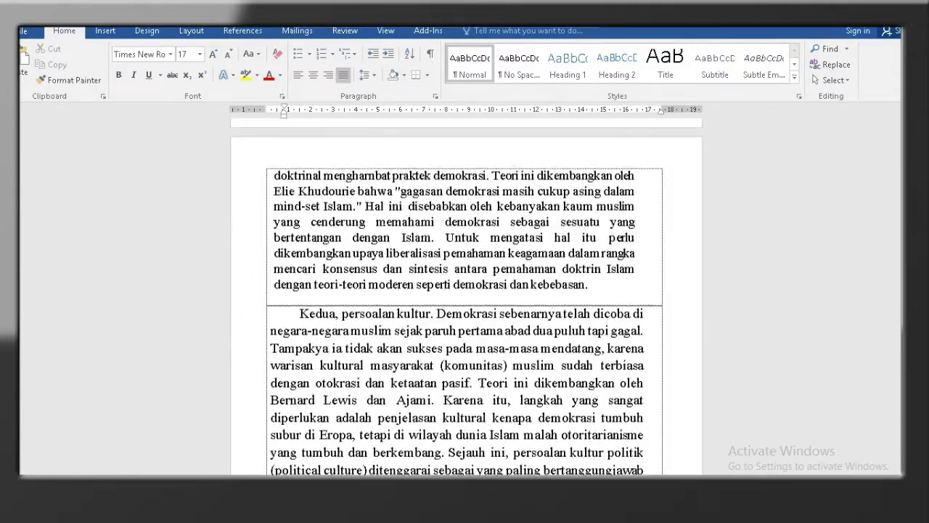
pyautogui.scroll(3, 464, 290)
pyautogui.scroll(3, 465, 290)
pyautogui.scroll(3, 465, 290)
pyautogui.scroll(3, 465, 291)
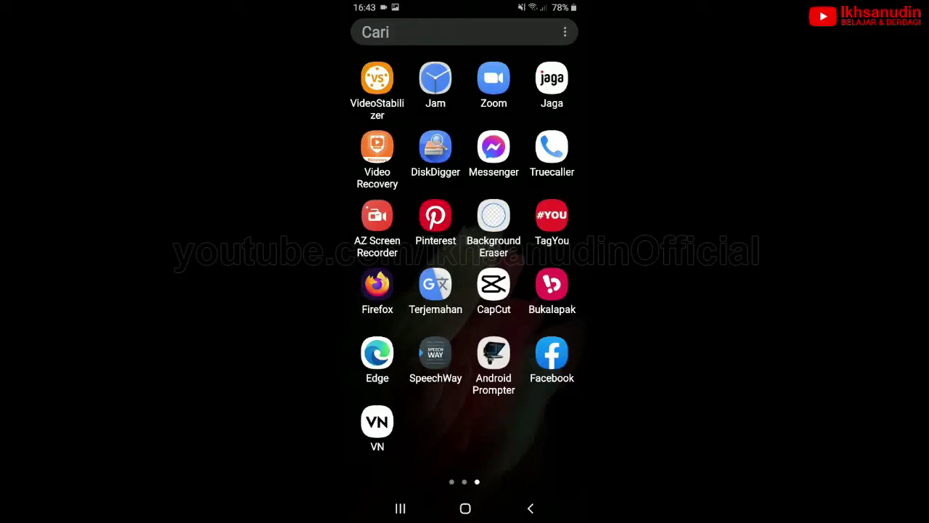
pyautogui.press('Escape')
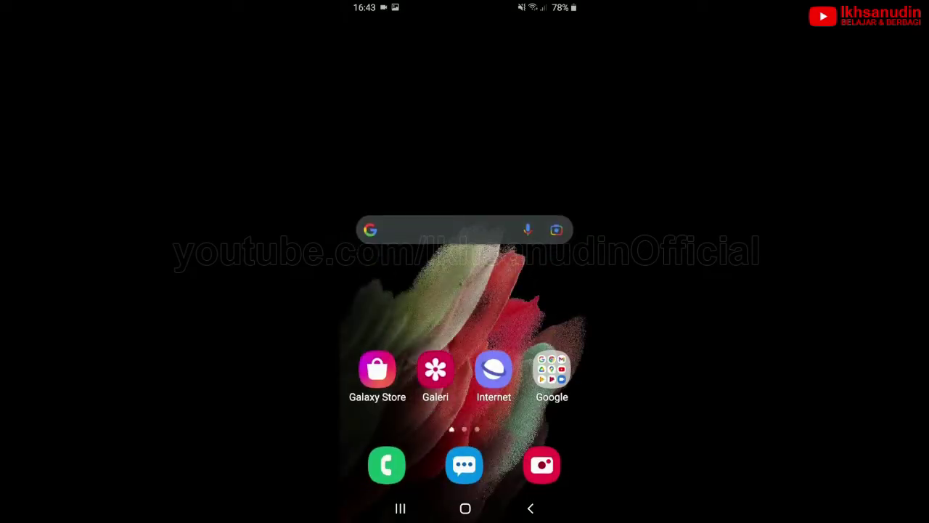
pyautogui.click(541, 464)
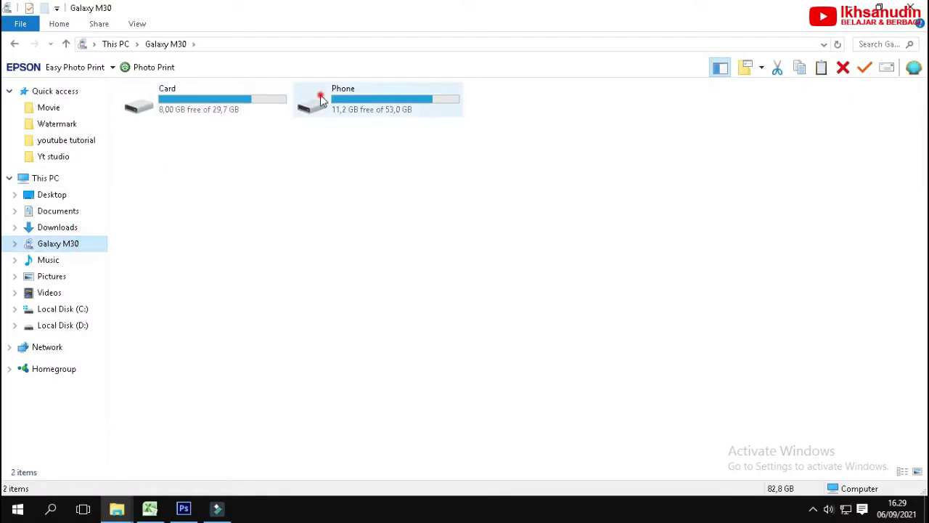
# Step: Open the Galaxy M30's Phone > DCIM > Camera folder
pyautogui.doubleClick(314, 100)
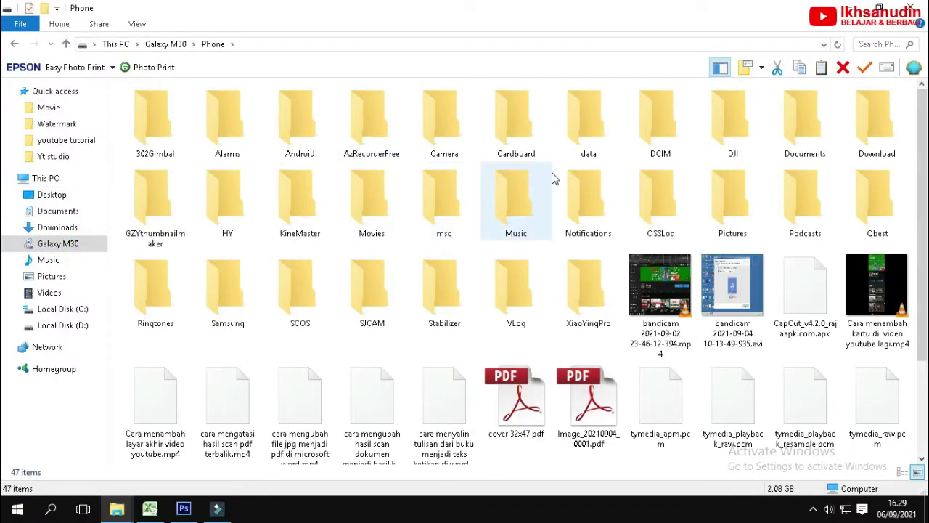
pyautogui.doubleClick(661, 120)
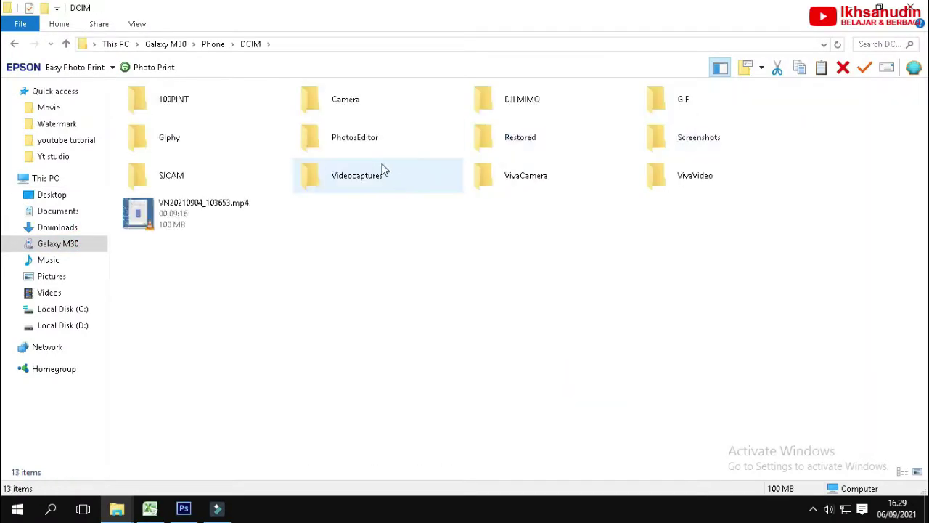
pyautogui.doubleClick(331, 106)
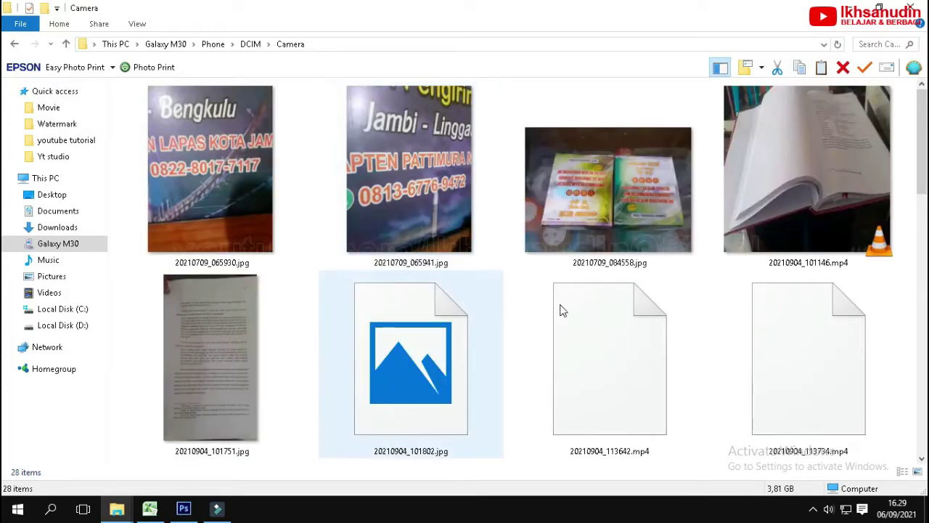
pyautogui.scroll(-5, 581, 312)
pyautogui.scroll(-3, 904, 398)
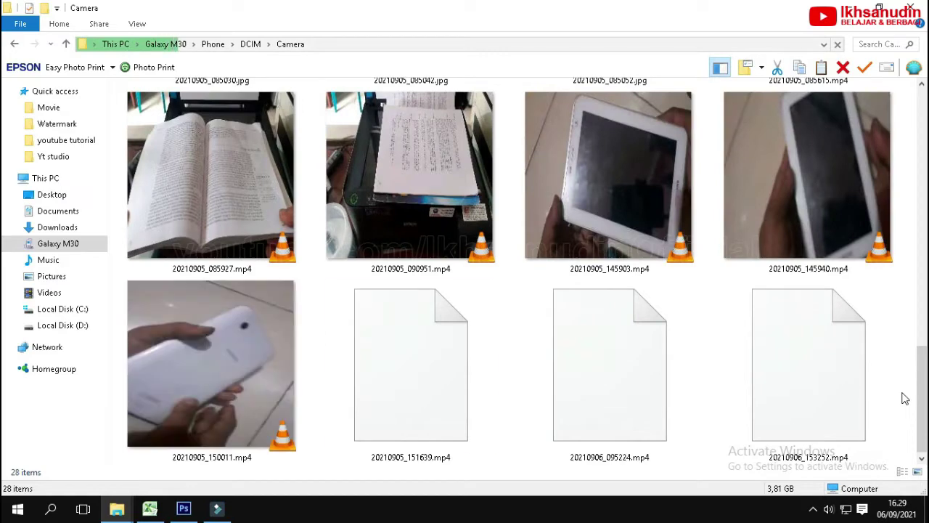
pyautogui.scroll(2, 900, 395)
pyautogui.scroll(3, 895, 394)
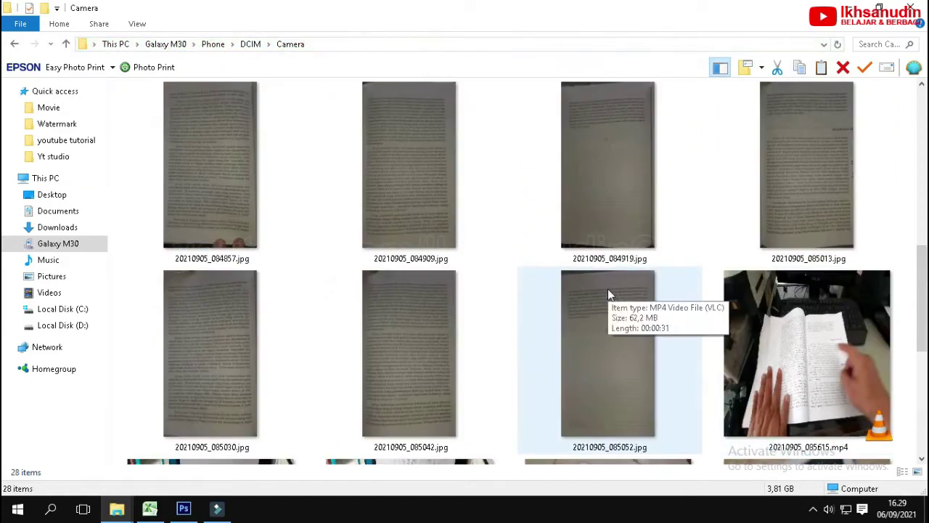
# Step: Copy photos 20210905_085013 through 085052, then switch to the bandi folder window
pyautogui.click(614, 366)
pyautogui.keyDown('ctrl'); pyautogui.click(415, 357); pyautogui.keyUp('ctrl')
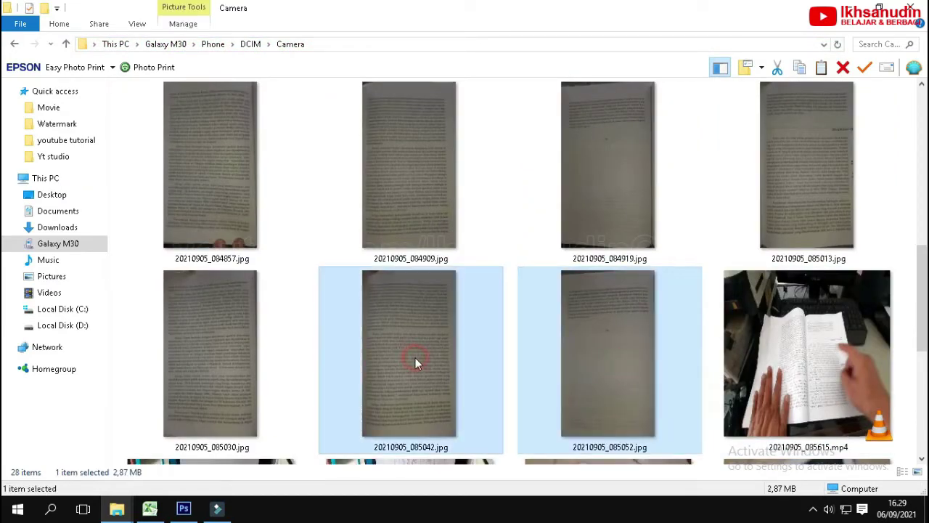
pyautogui.keyDown('ctrl'); pyautogui.click(257, 362); pyautogui.keyUp('ctrl')
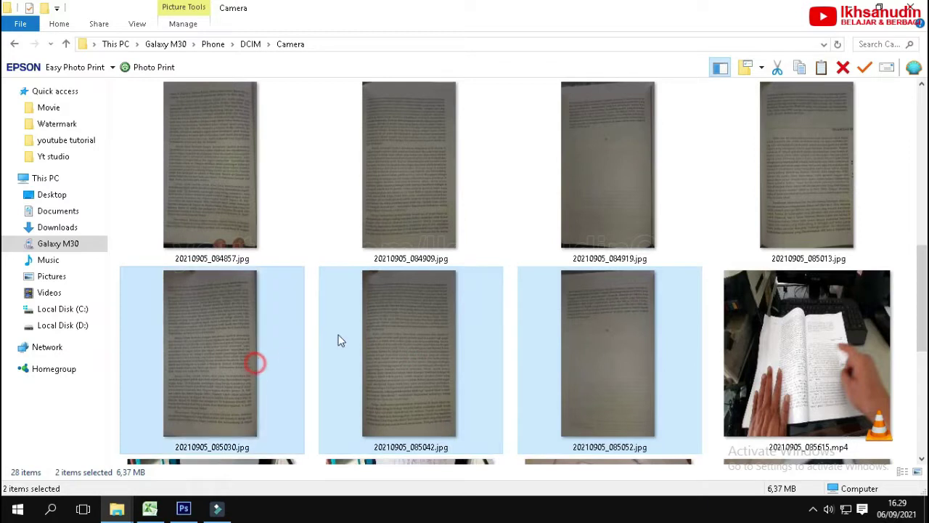
pyautogui.keyDown('ctrl'); pyautogui.click(777, 168); pyautogui.keyUp('ctrl')
pyautogui.rightClick(777, 168)
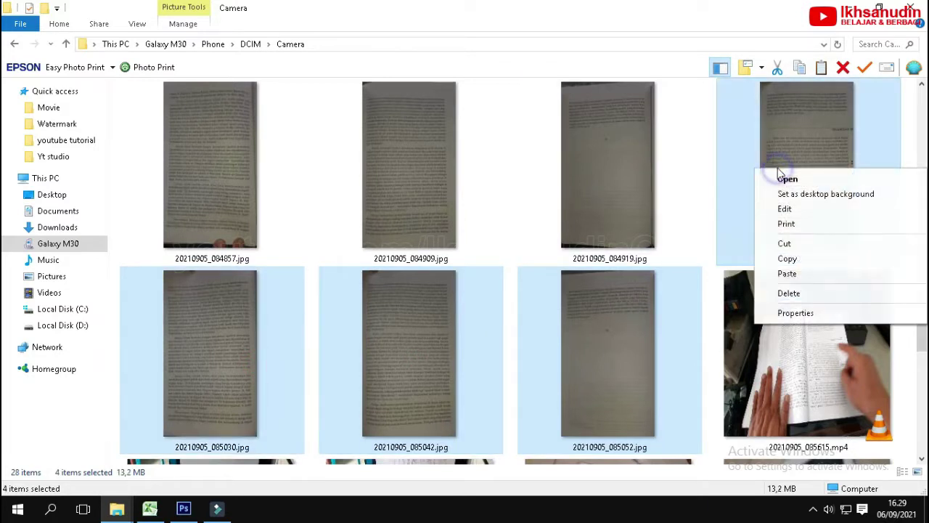
pyautogui.click(811, 258)
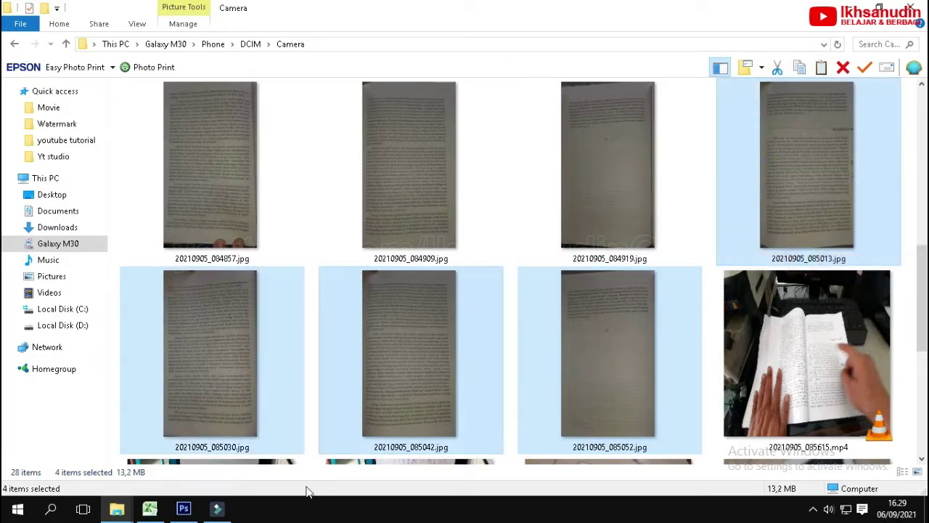
pyautogui.click(118, 510)
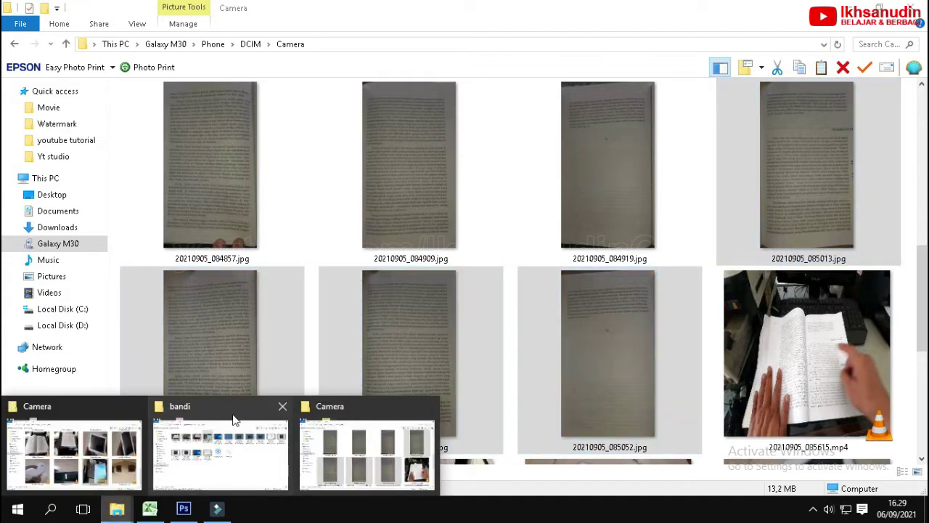
pyautogui.click(211, 418)
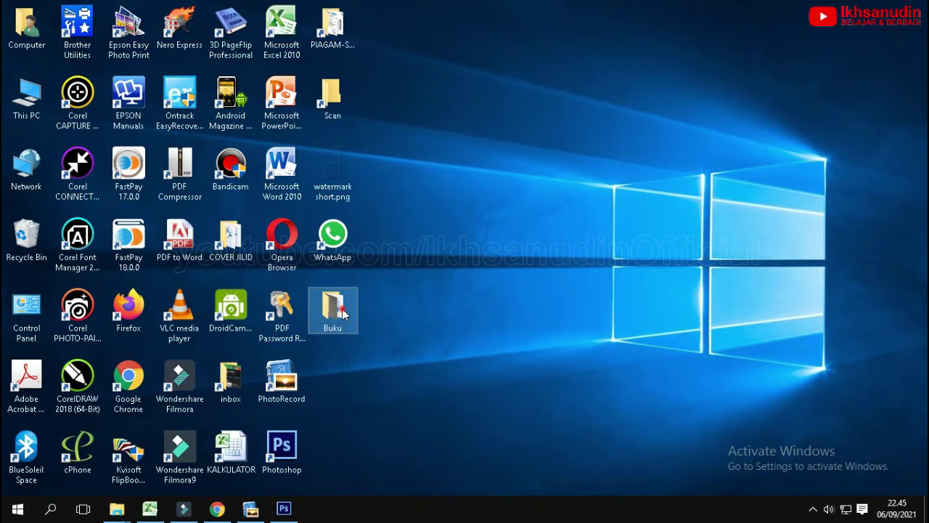
# Step: Open the desktop Buku folder to check the photos, then launch Word 2016
pyautogui.doubleClick(342, 311)
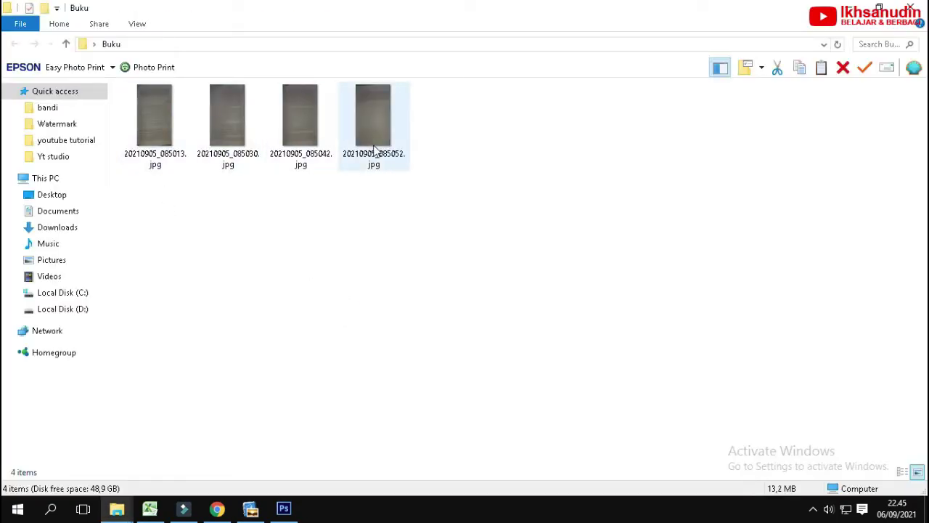
pyautogui.click(18, 508)
pyautogui.moveTo(69, 461)
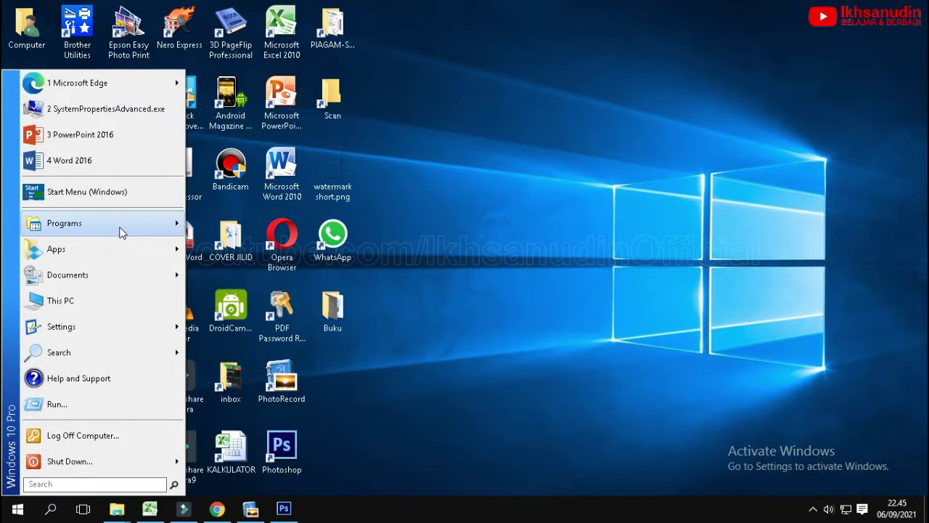
pyautogui.moveTo(119, 228)
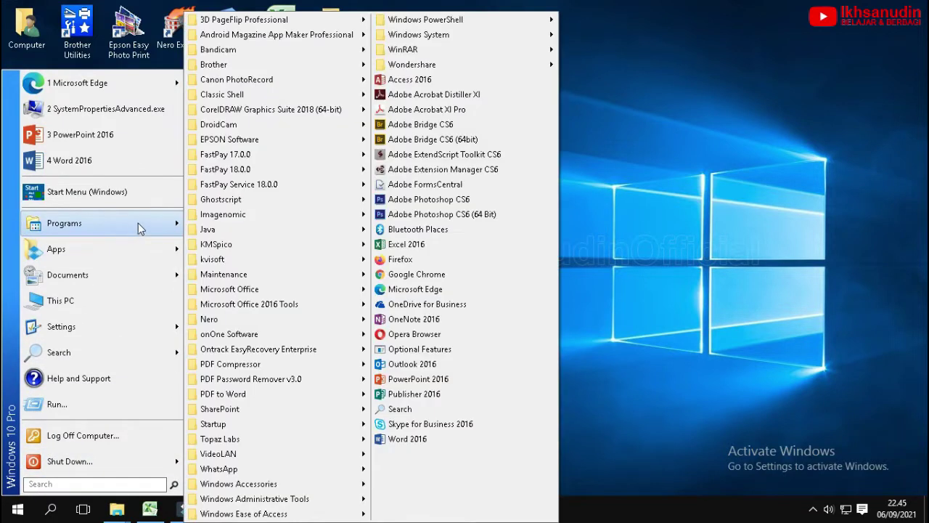
pyautogui.click(441, 440)
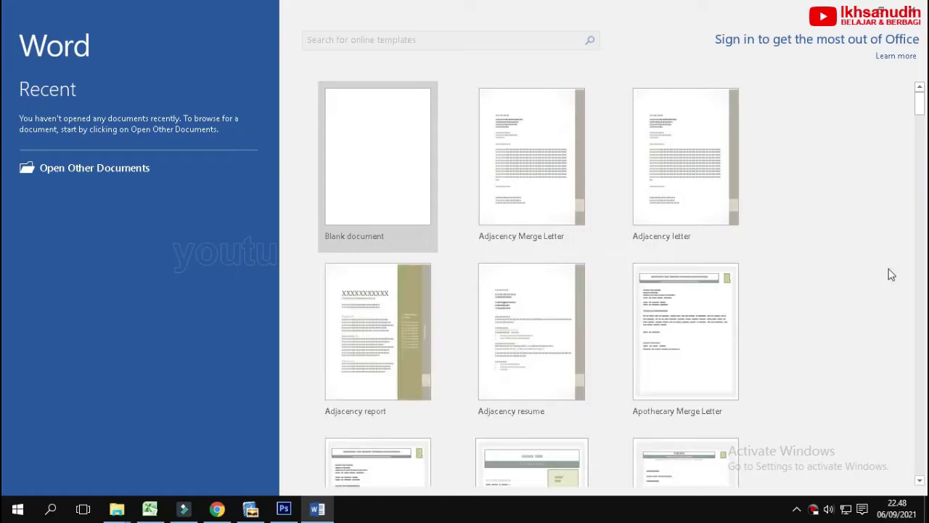
# Step: Create a new blank document and place the insertion point on the page
pyautogui.click(374, 200)
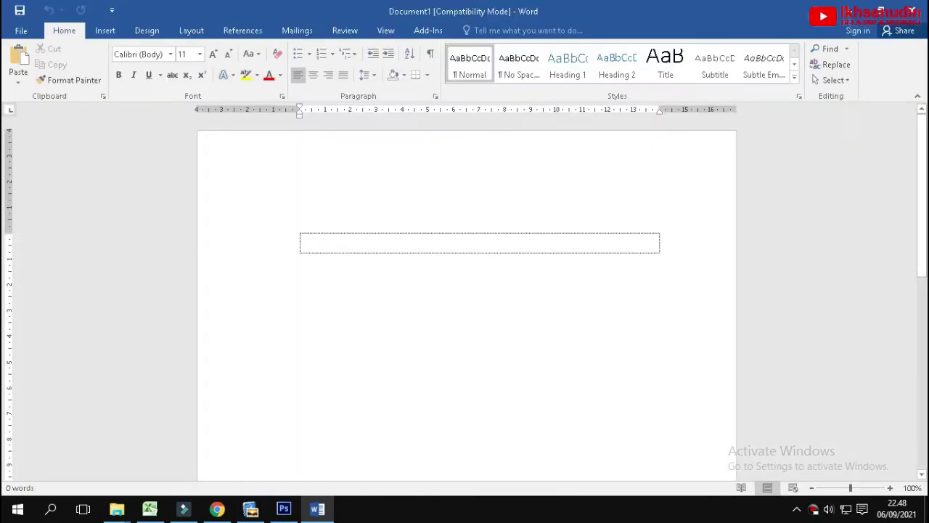
pyautogui.click(363, 243)
pyautogui.click(111, 32)
pyautogui.click(411, 248)
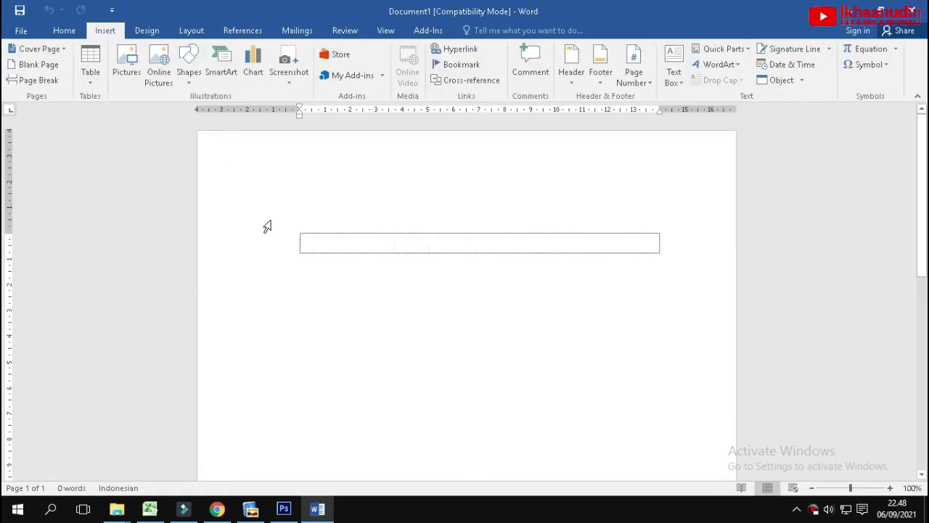
# Step: Insert the picture 20210905_085013.jpg from the Desktop's Buku folder
pyautogui.click(106, 30)
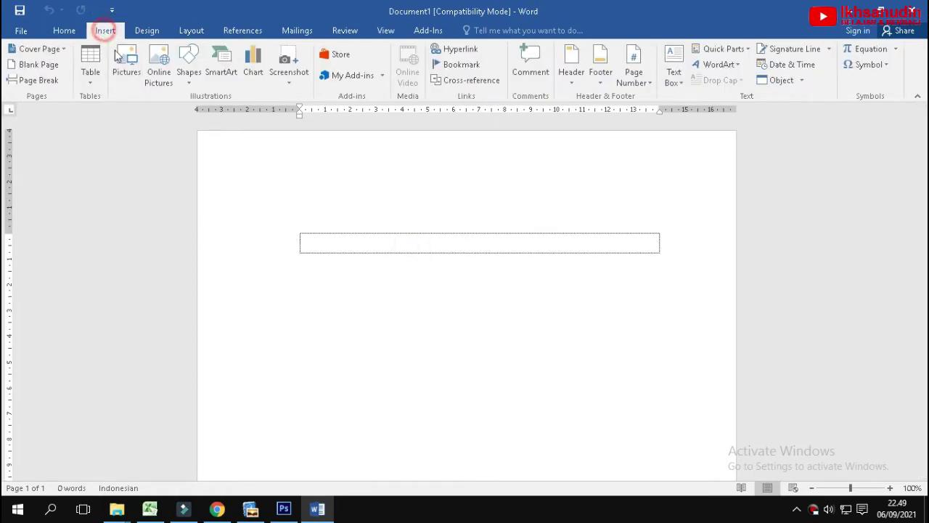
pyautogui.click(127, 66)
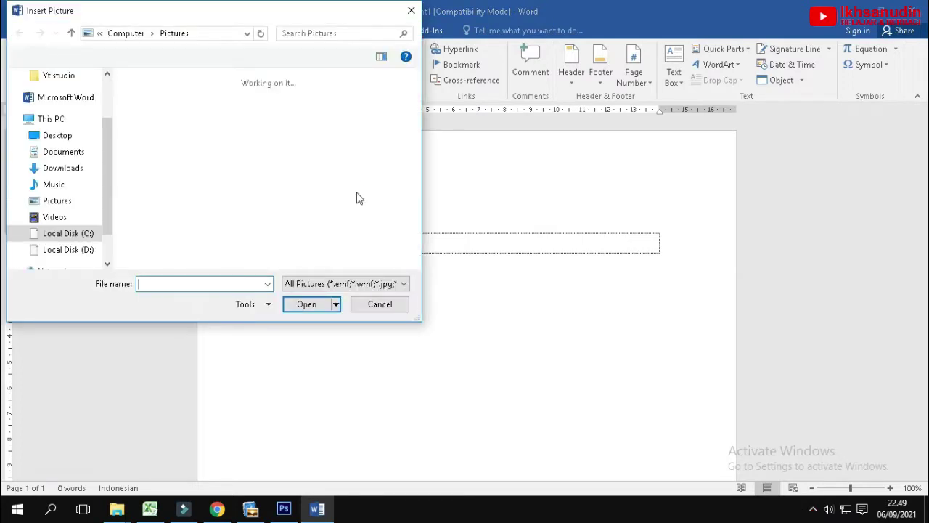
pyautogui.click(79, 137)
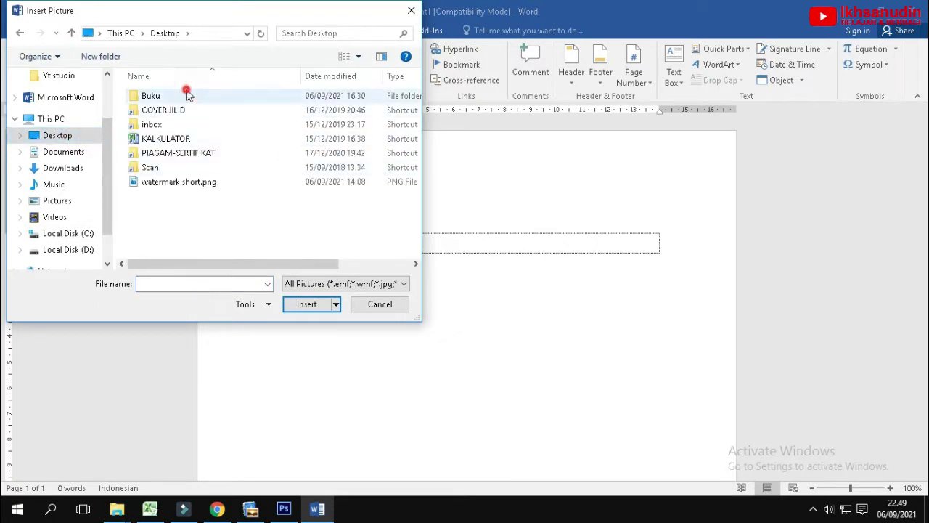
pyautogui.doubleClick(182, 93)
pyautogui.moveTo(418, 317); pyautogui.dragTo(740, 383)
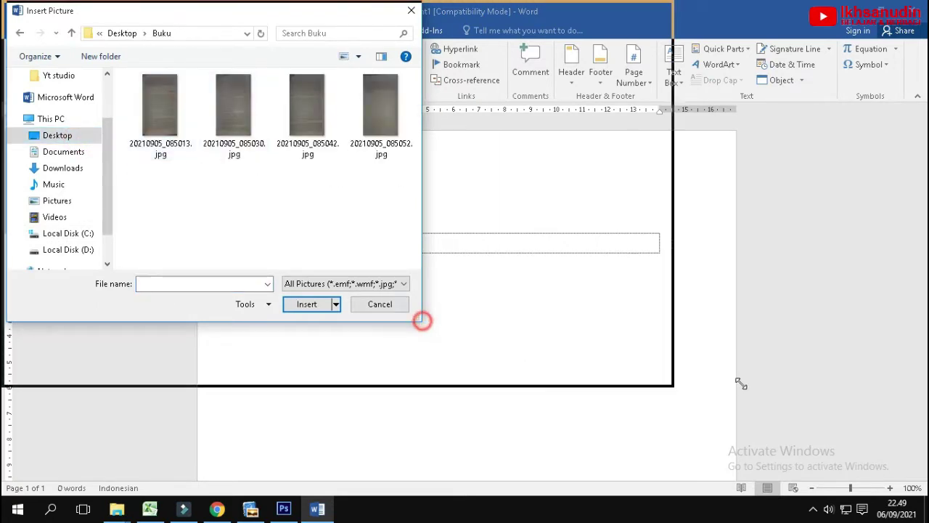
pyautogui.click(161, 114)
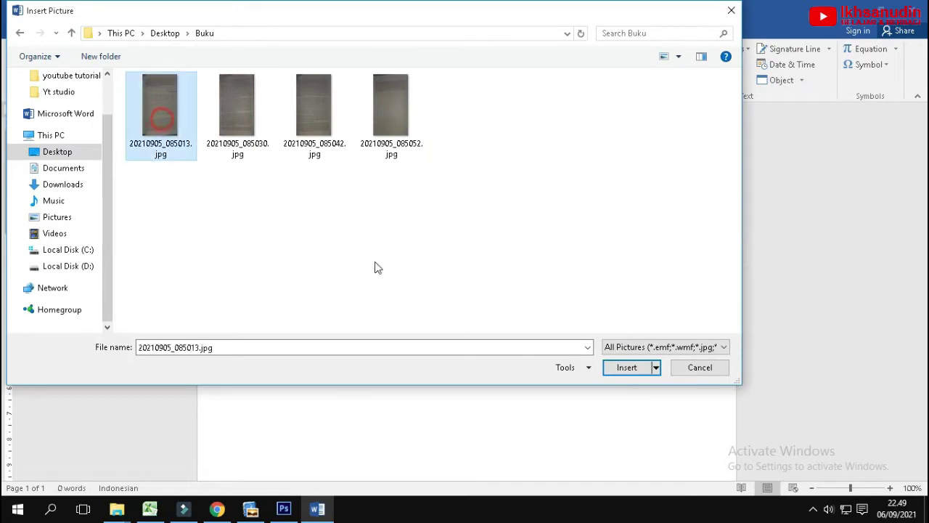
pyautogui.click(623, 370)
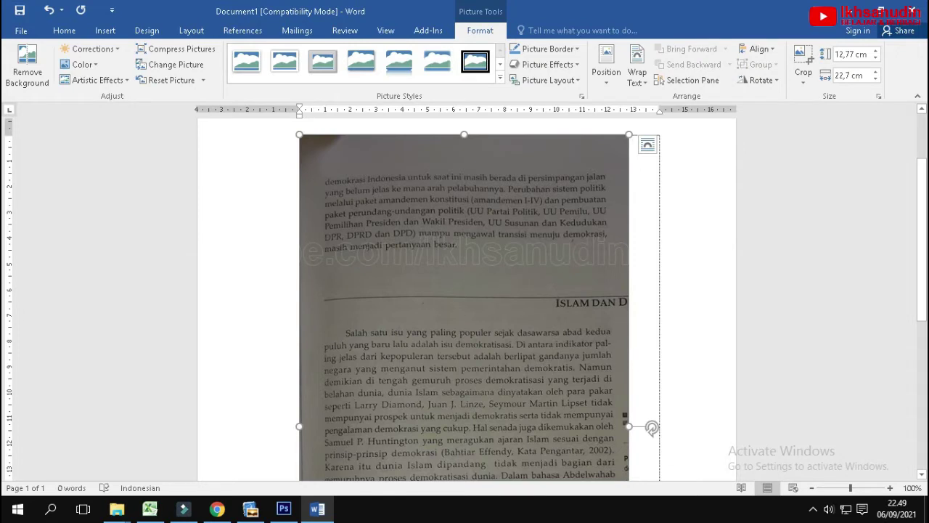
# Step: Crop the top strip and dark bottom strip off the first scanned page
pyautogui.click(795, 69)
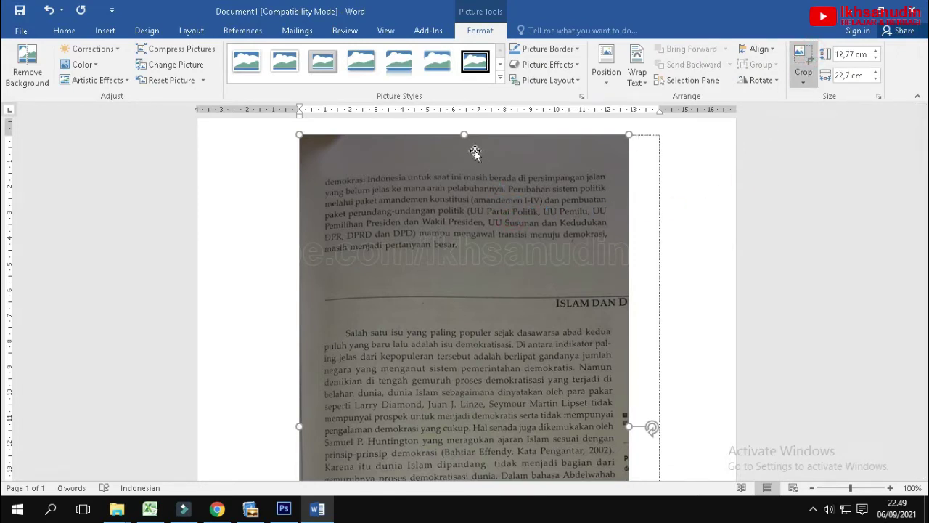
pyautogui.moveTo(464, 136); pyautogui.dragTo(478, 286)
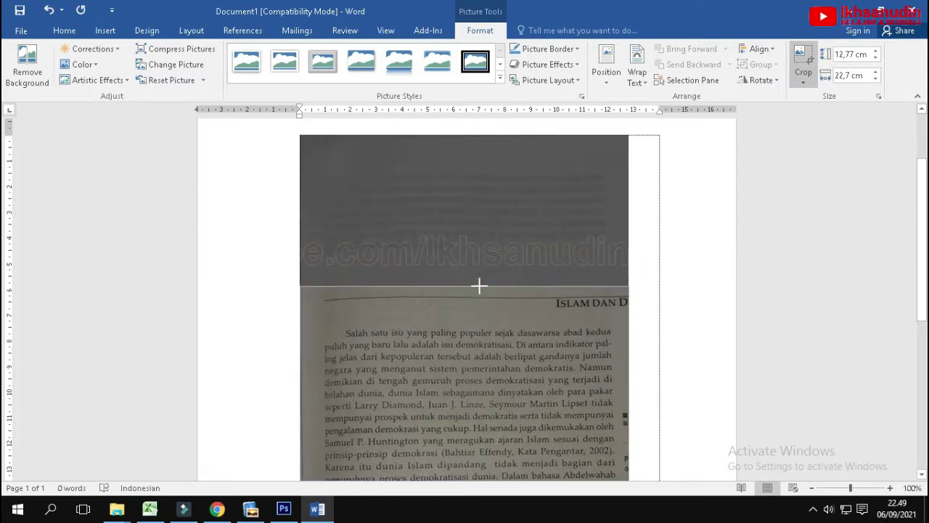
pyautogui.moveTo(479, 292); pyautogui.dragTo(479, 293)
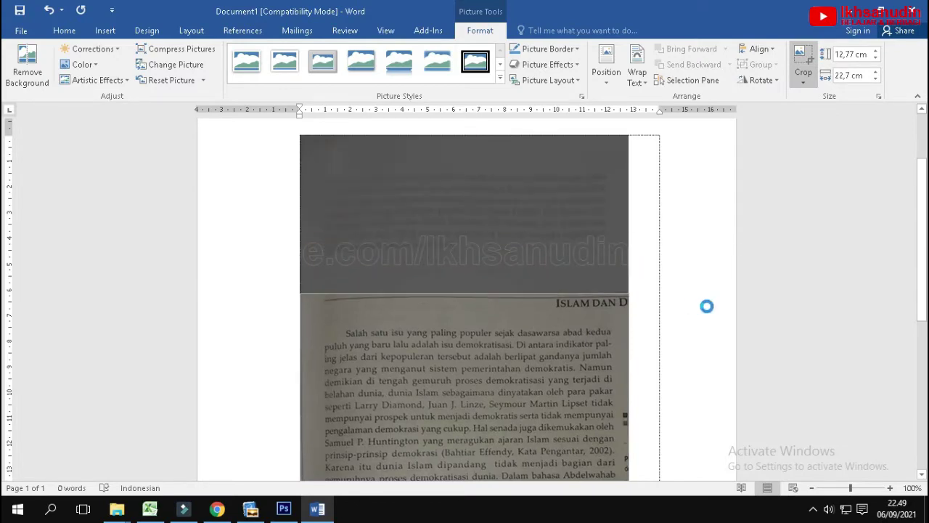
pyautogui.scroll(-3, 708, 309)
pyautogui.scroll(-4, 707, 308)
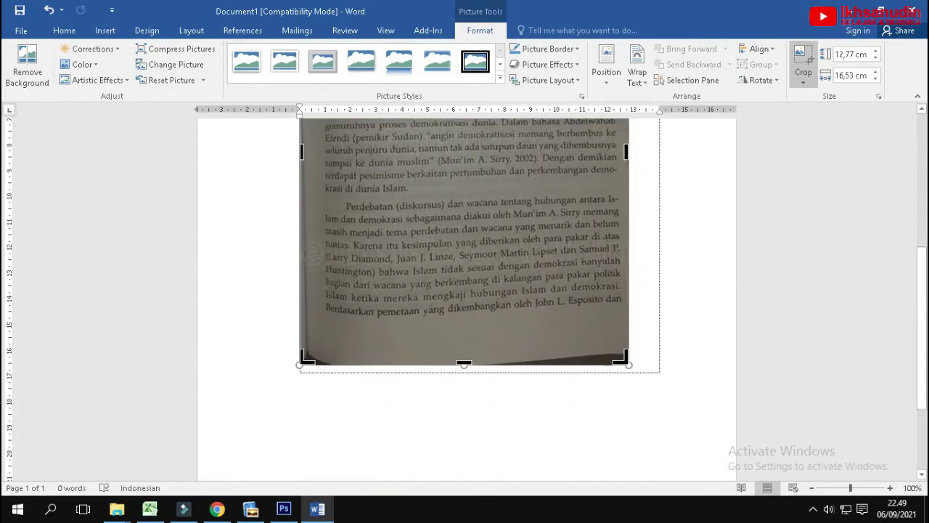
pyautogui.scroll(-2, 707, 308)
pyautogui.moveTo(464, 298); pyautogui.dragTo(463, 256)
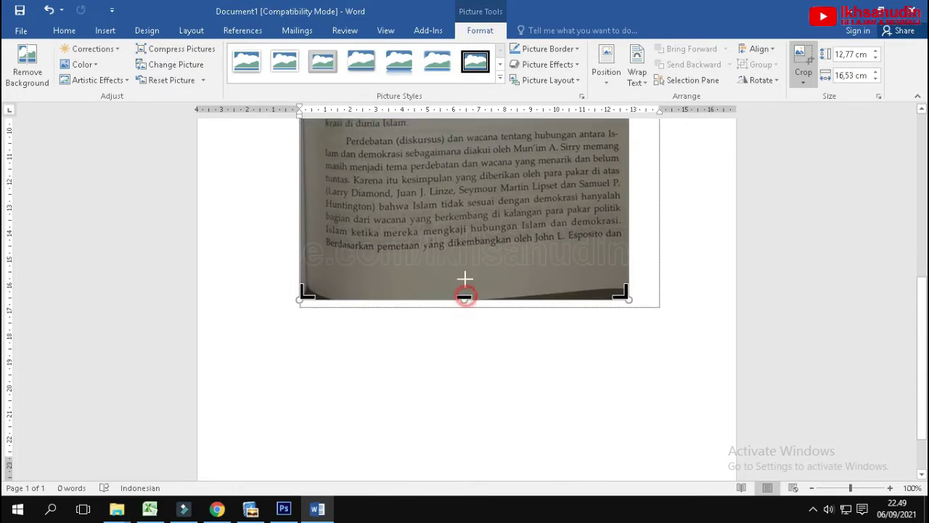
pyautogui.click(680, 247)
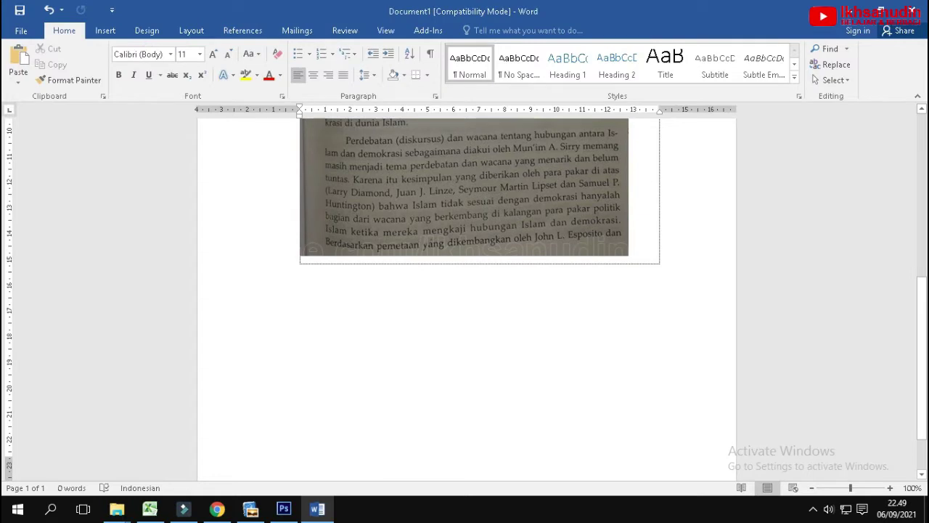
# Step: Add blank pages after the first scan, growing the document to 5 pages
pyautogui.click(657, 234)
pyautogui.press('Return')
pyautogui.press('Return')
pyautogui.press('Return')
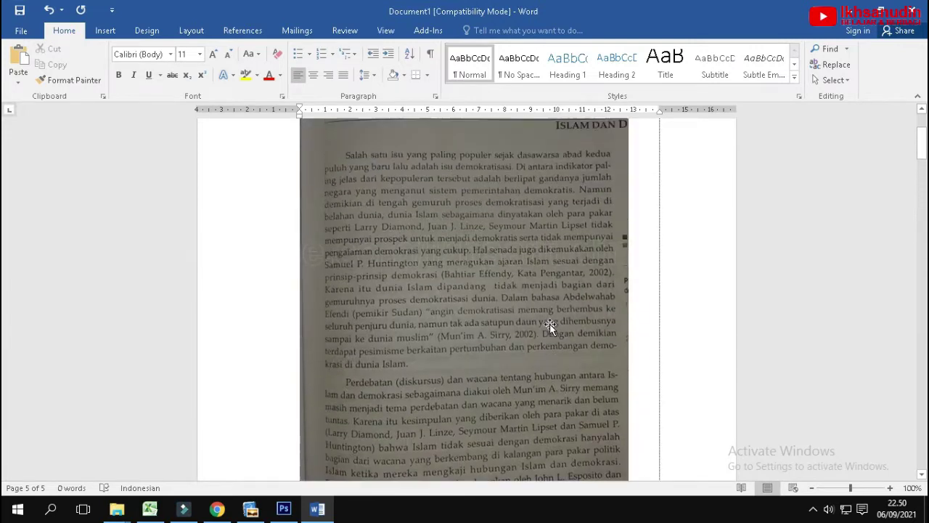
pyautogui.scroll(3, 550, 324)
pyautogui.scroll(-5, 550, 331)
pyautogui.scroll(-5, 549, 332)
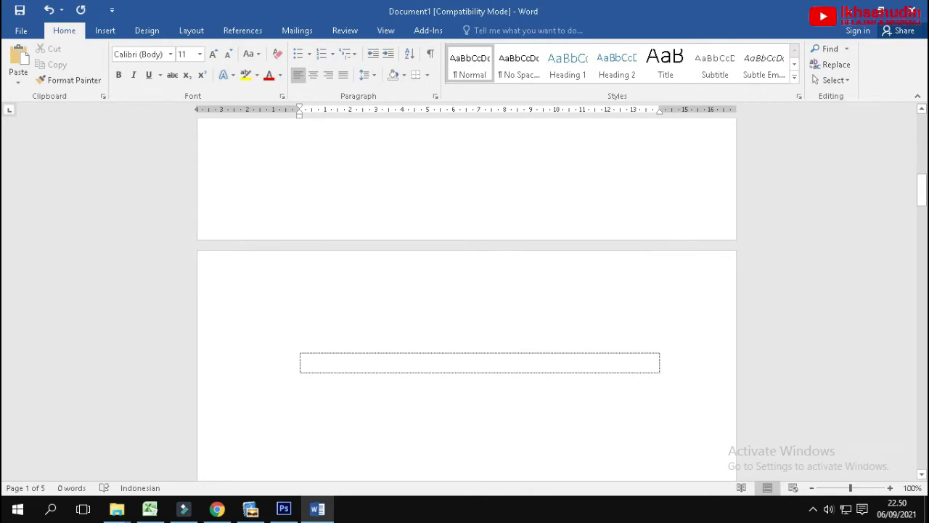
# Step: Undo the pasted image so the page 2 frame stays empty
pyautogui.hotkey('ctrl', 'v')
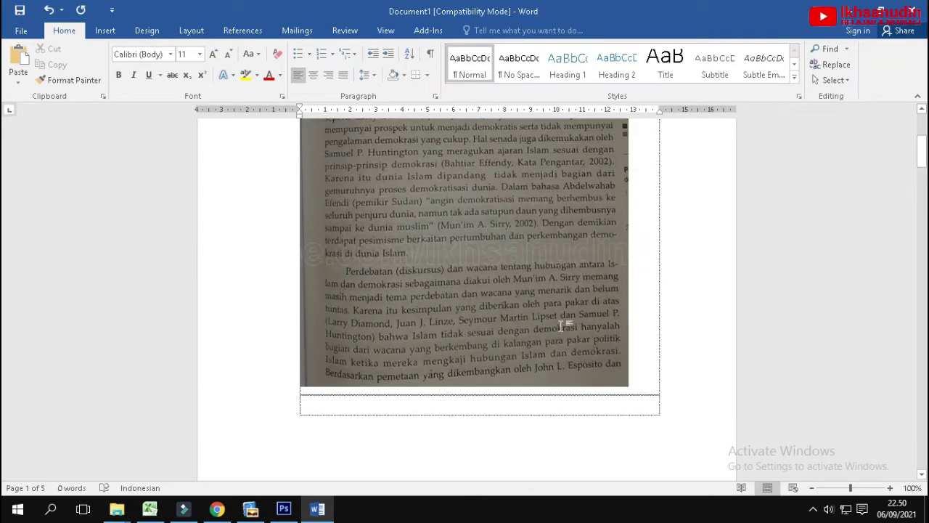
pyautogui.hotkey('ctrl', 'z')
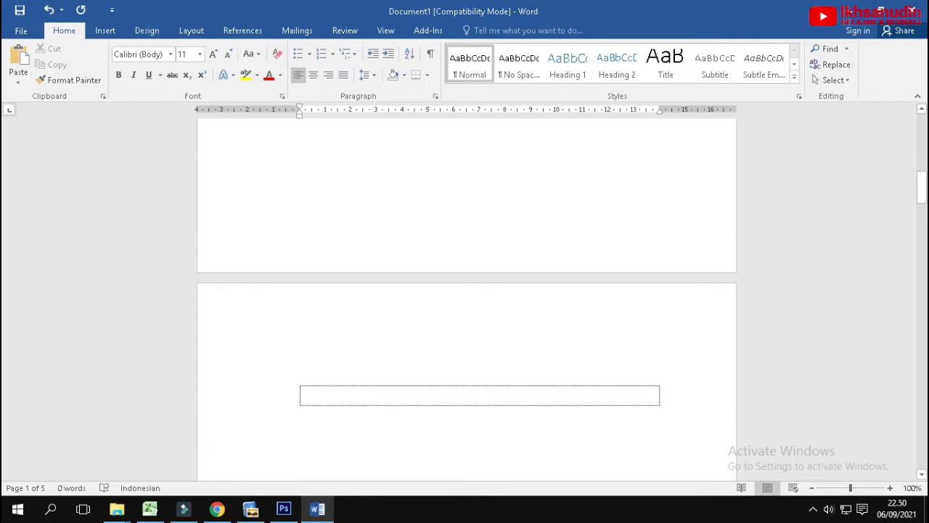
pyautogui.hotkey('ctrl', 'v')
pyautogui.hotkey('ctrl', 'z')
pyautogui.scroll(-2, 467, 290)
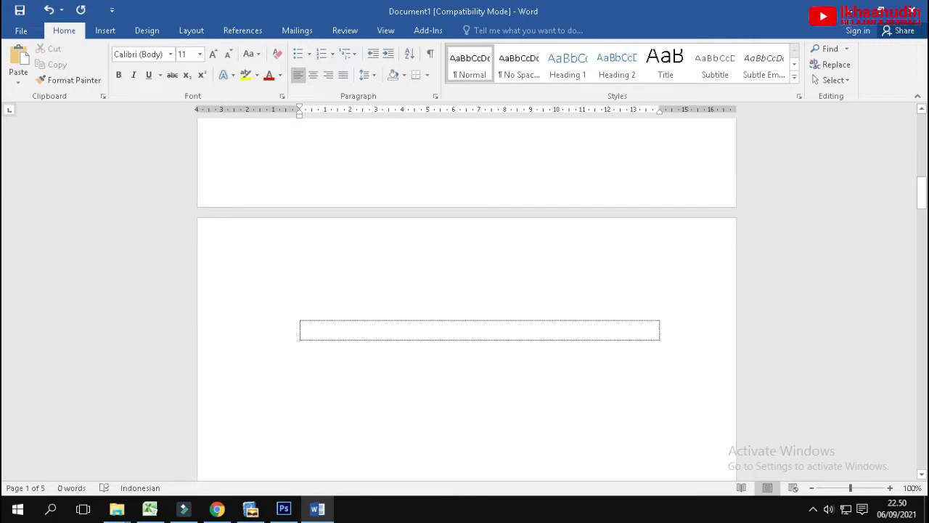
# Step: Insert the scan 20210905_085030.jpg into the page 2 frame
pyautogui.click(360, 335)
pyautogui.click(106, 30)
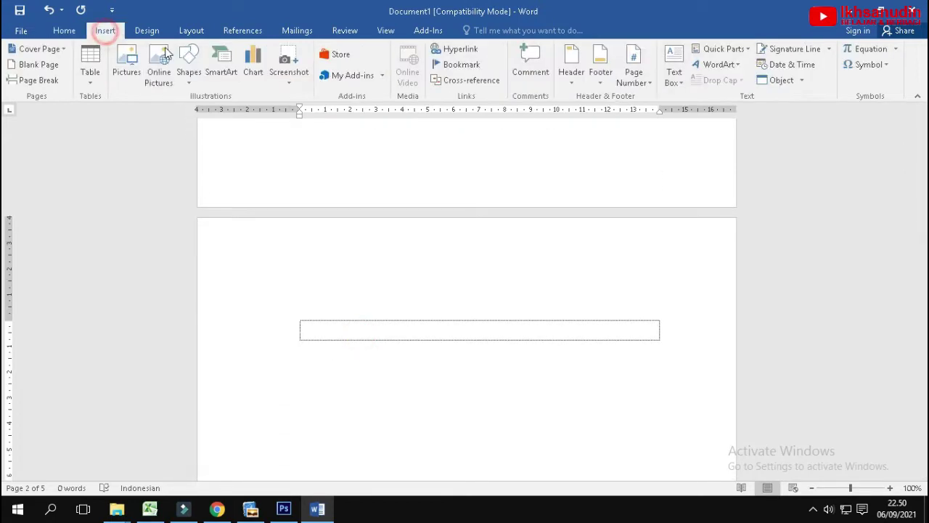
pyautogui.click(126, 65)
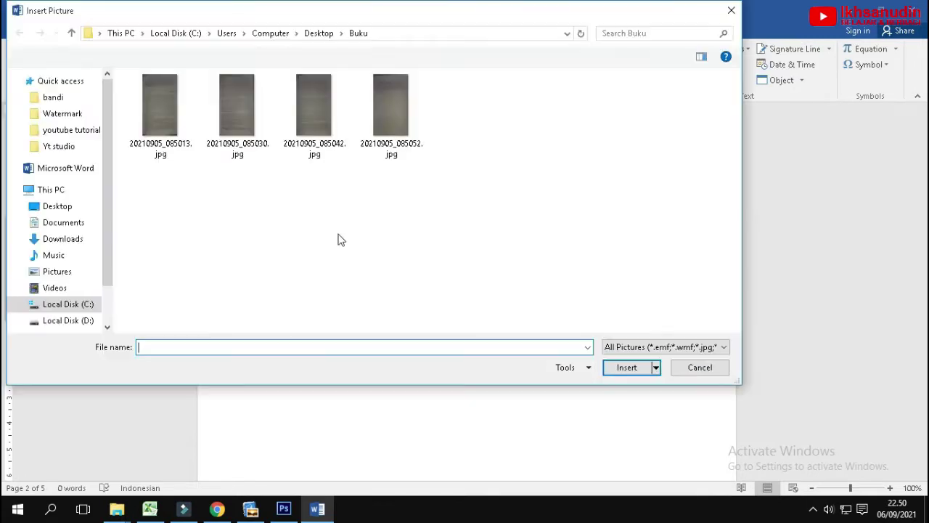
pyautogui.click(235, 109)
pyautogui.doubleClick(235, 109)
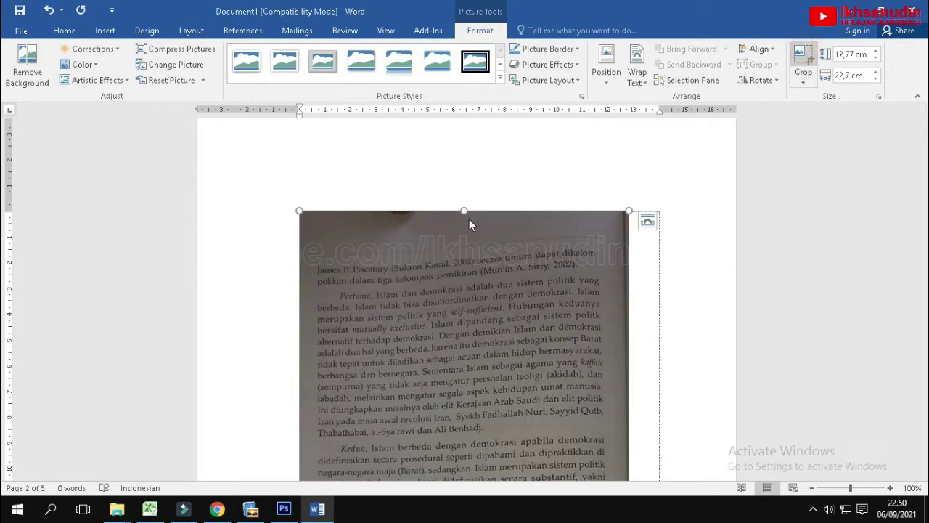
# Step: Crop the top strip off the second scan and move to the next page's frame
pyautogui.click(464, 212)
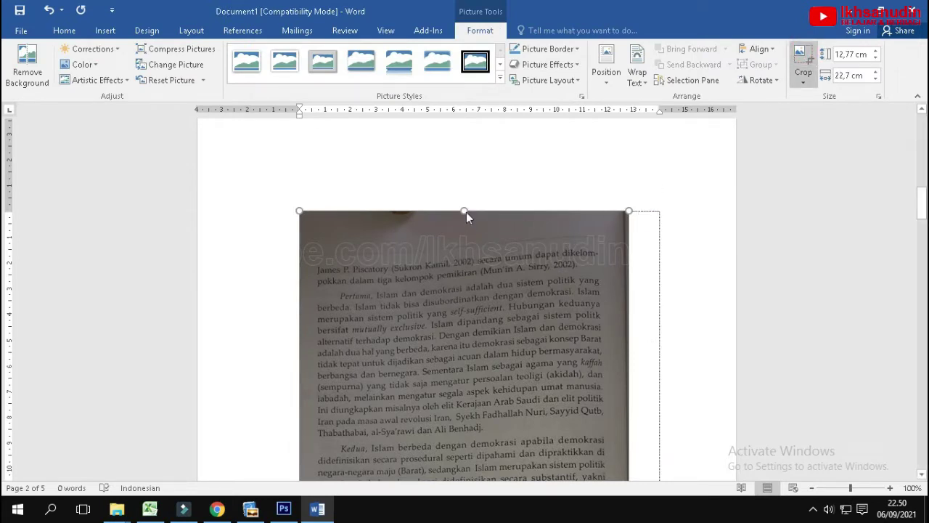
pyautogui.click(466, 212)
pyautogui.moveTo(465, 212); pyautogui.dragTo(466, 229)
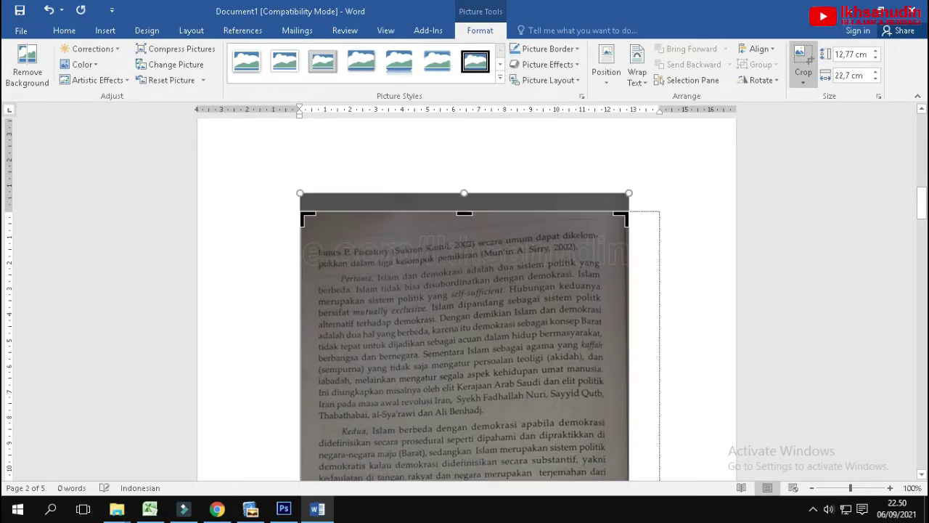
pyautogui.scroll(-8, 683, 256)
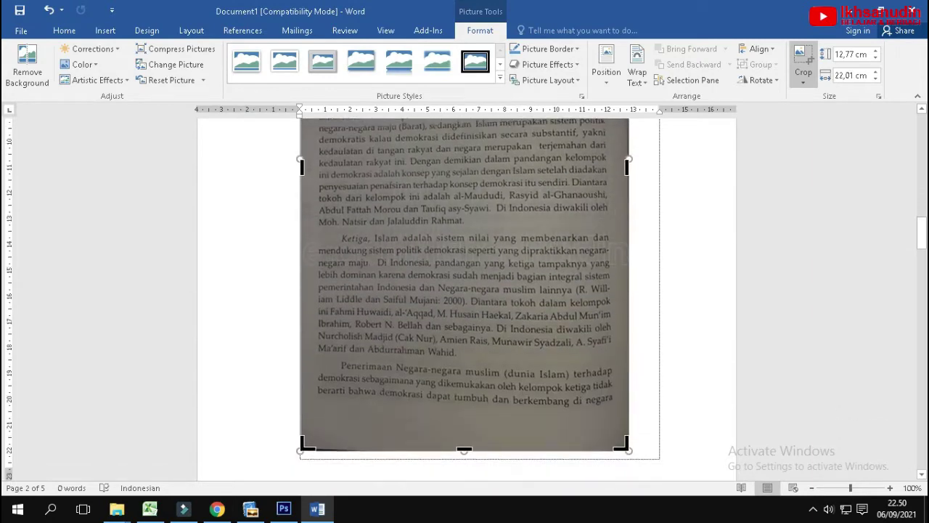
pyautogui.click(671, 360)
pyautogui.scroll(-7, 672, 360)
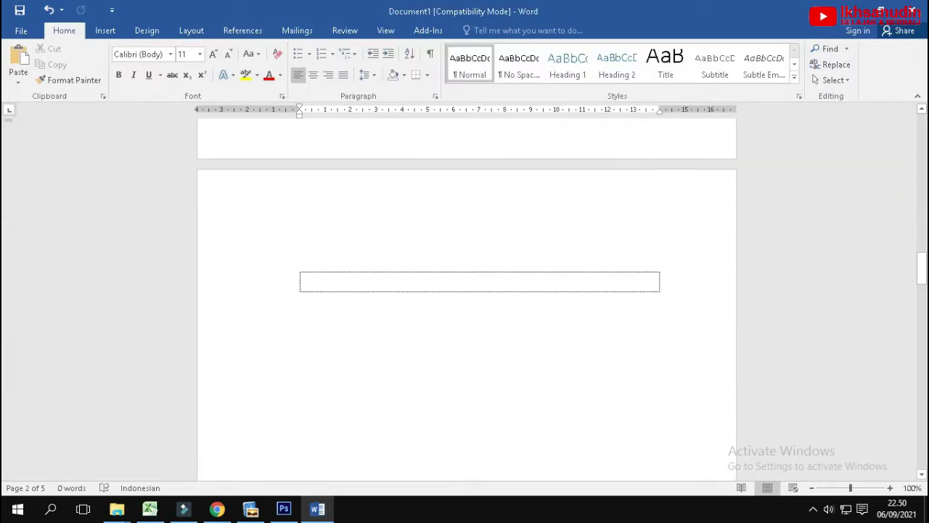
pyautogui.scroll(-1, 355, 252)
pyautogui.click(355, 251)
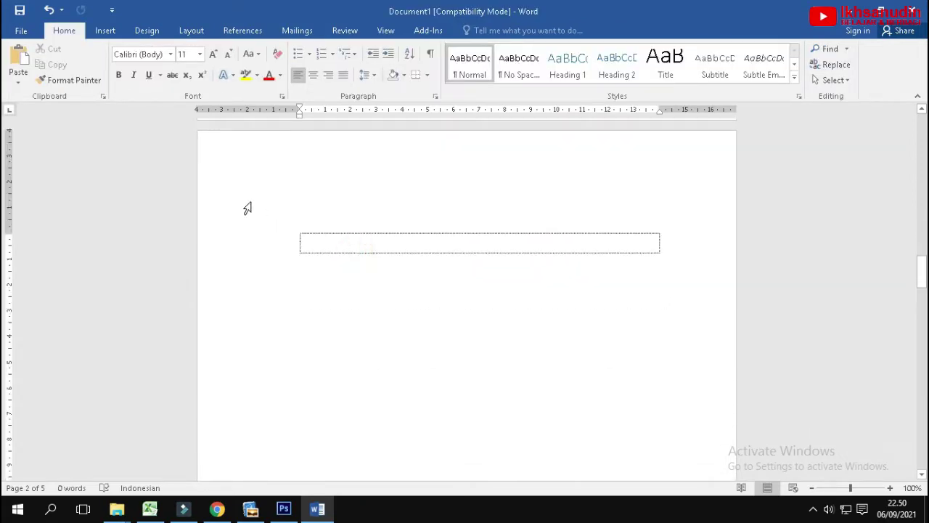
# Step: Insert the scan 20210905_085042.jpg on page 3
pyautogui.click(105, 30)
pyautogui.click(128, 62)
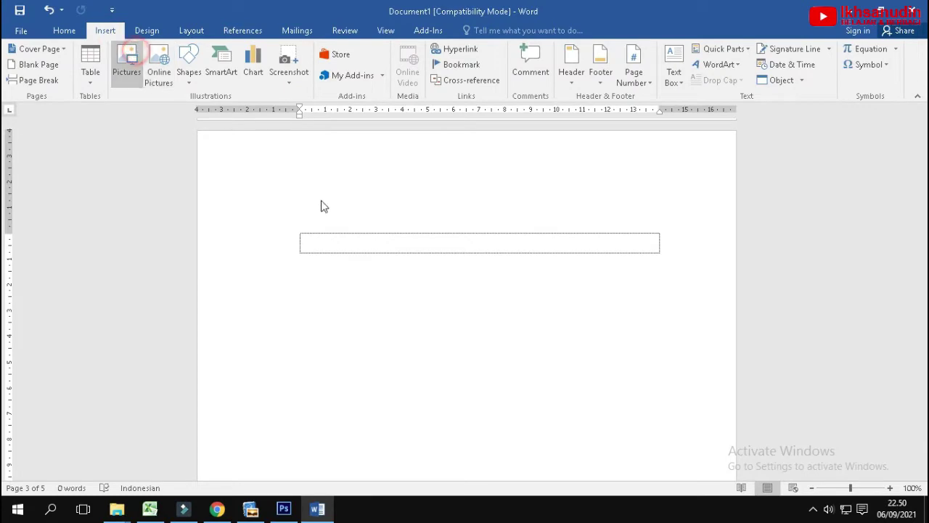
pyautogui.doubleClick(306, 148)
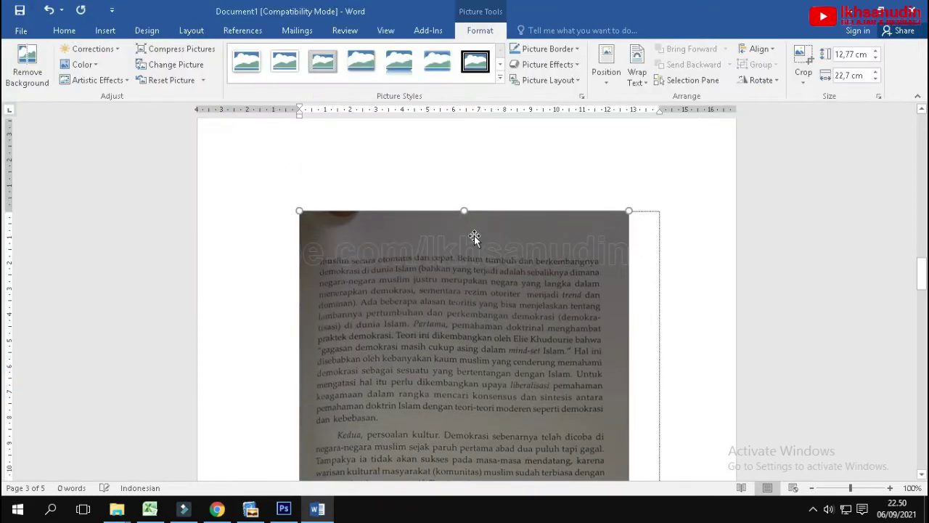
pyautogui.scroll(-3, 605, 309)
pyautogui.click(674, 368)
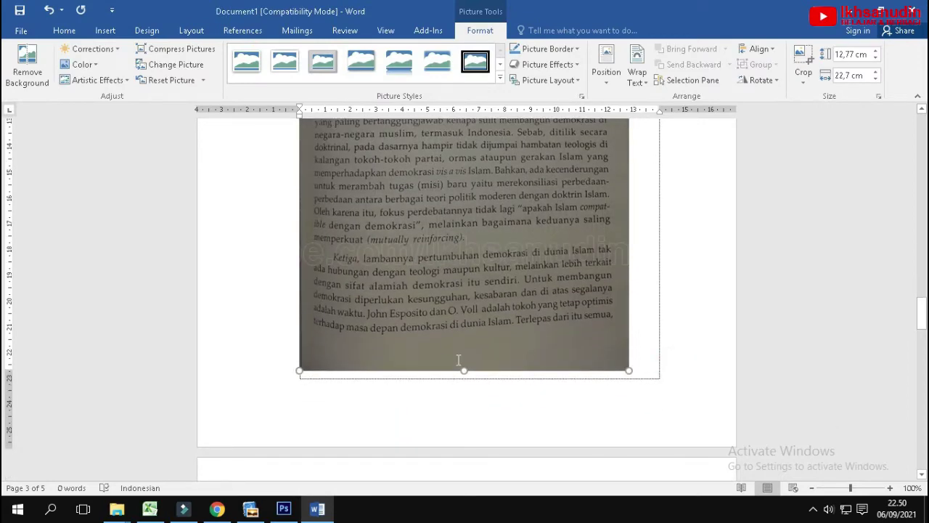
pyautogui.scroll(-7, 458, 360)
pyautogui.click(479, 341)
pyautogui.click(415, 333)
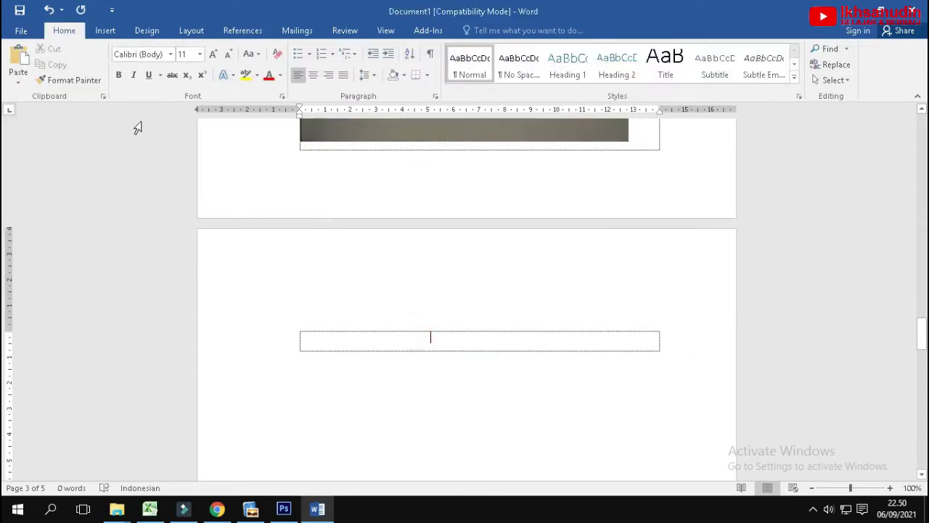
# Step: Insert the scan 20210905_085052.jpg into the page 4 frame
pyautogui.click(107, 32)
pyautogui.click(139, 48)
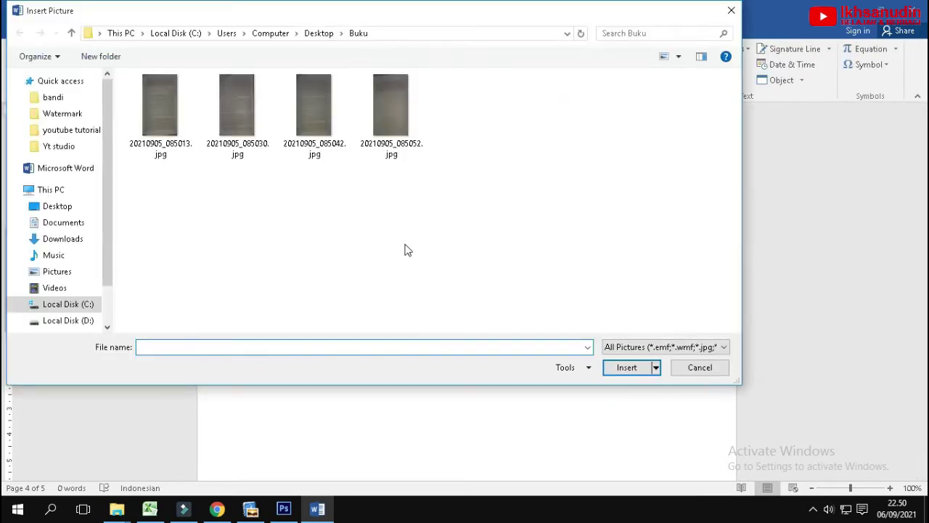
pyautogui.click(385, 116)
pyautogui.click(620, 377)
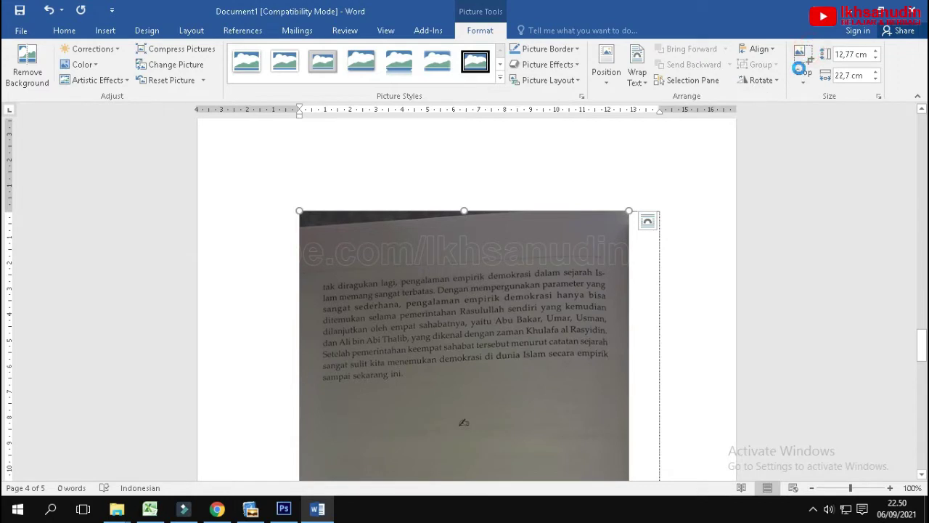
# Step: Crop the fourth scan's dark top strip and blank lower part, leaving 12,77 × 13,18 cm
pyautogui.click(801, 68)
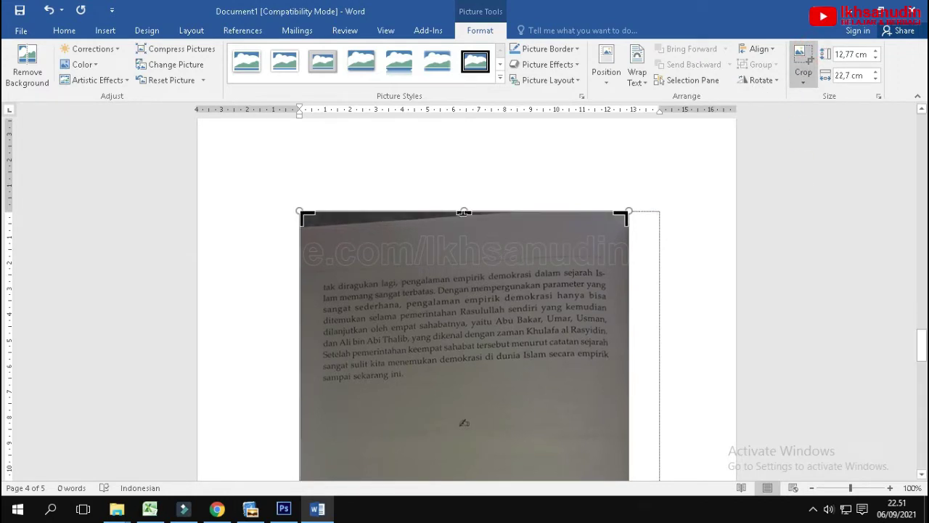
pyautogui.moveTo(464, 226); pyautogui.dragTo(480, 238)
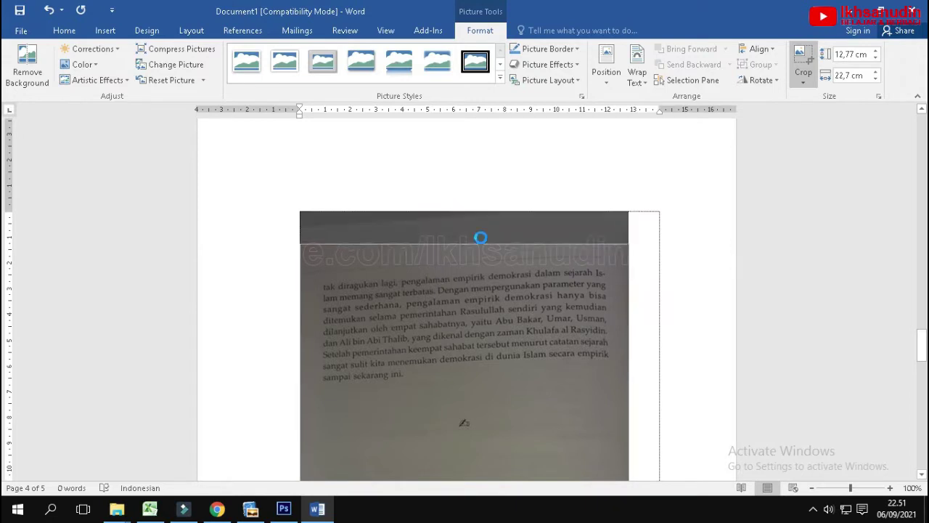
pyautogui.scroll(-3, 469, 290)
pyautogui.moveTo(469, 362)
pyautogui.mouseDown()
pyautogui.moveTo(470, 193)
pyautogui.moveTo(474, 212)
pyautogui.mouseUp()
pyautogui.click(557, 254)
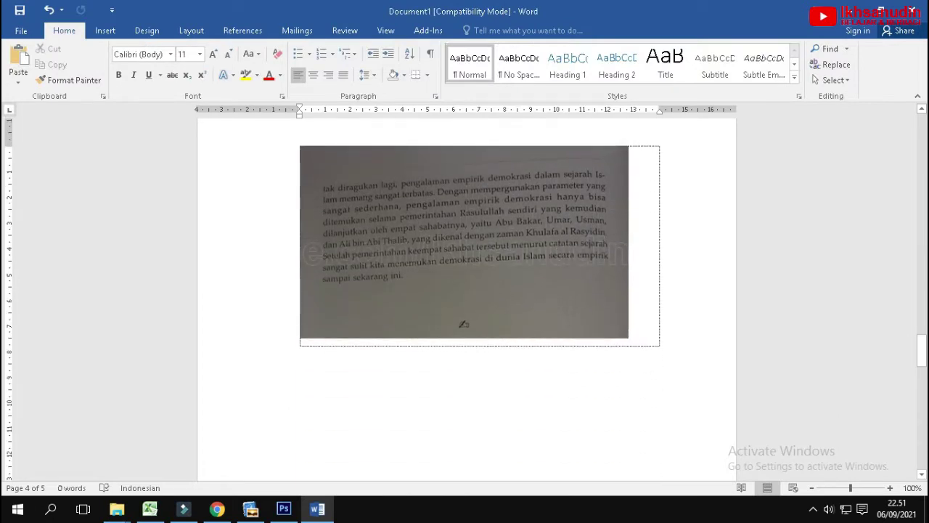
# Step: Drag the cropped picture down the page, then select the scanned picture on page 1
pyautogui.moveTo(530, 277); pyautogui.dragTo(530, 437)
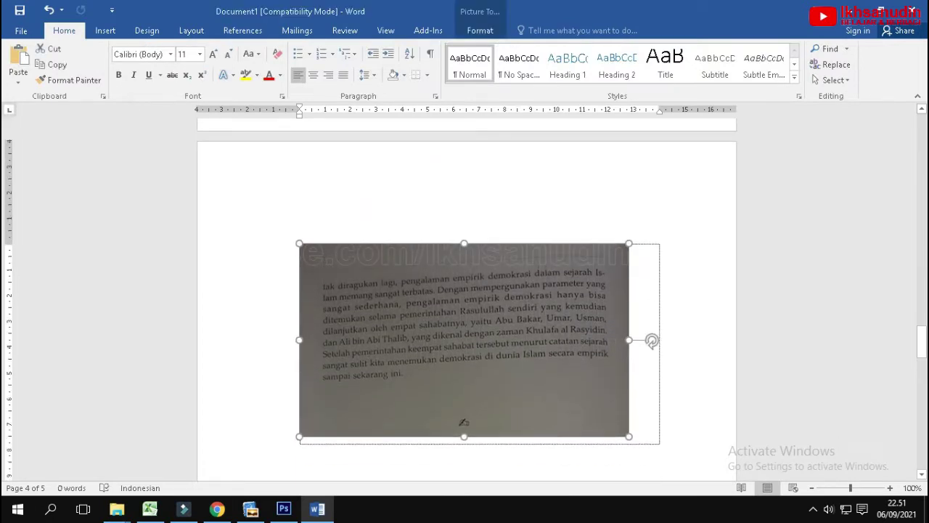
pyautogui.scroll(10, 562, 261)
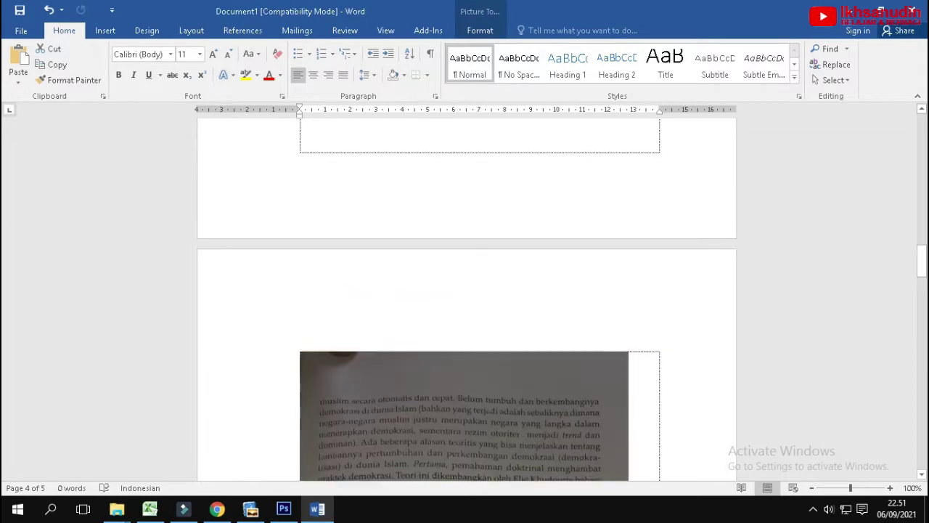
pyautogui.scroll(10, 563, 261)
pyautogui.scroll(5, 562, 261)
pyautogui.scroll(10, 563, 261)
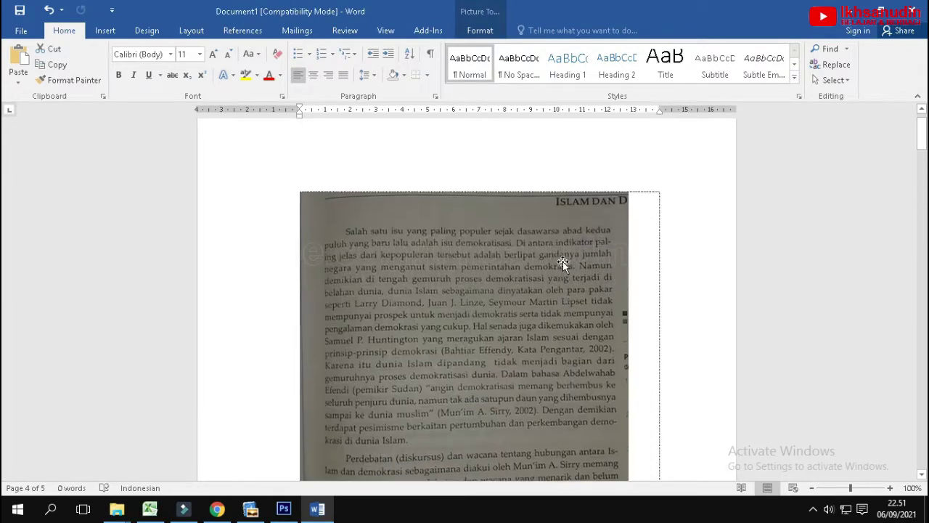
pyautogui.scroll(5, 563, 262)
pyautogui.click(550, 290)
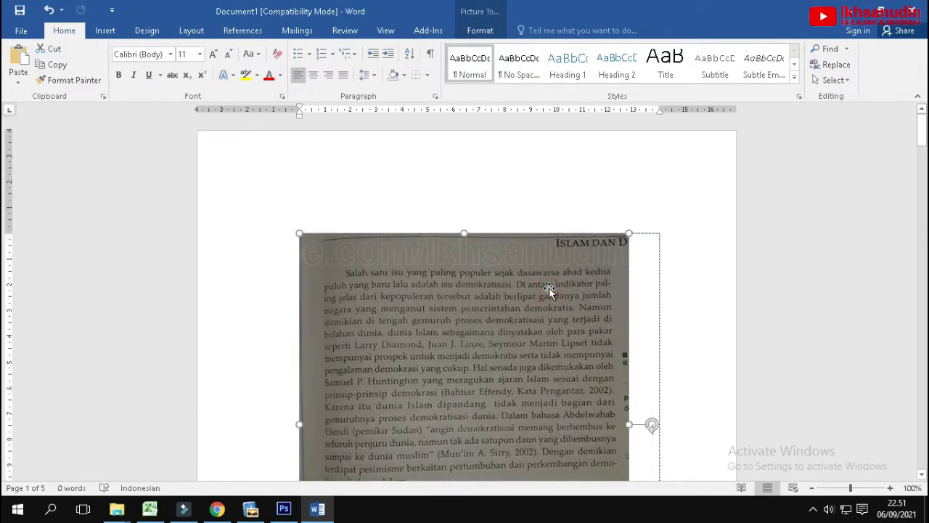
pyautogui.scroll(-1, 549, 290)
# Step: Set custom page margins of 1 on top, left, bottom and right
pyautogui.click(191, 29)
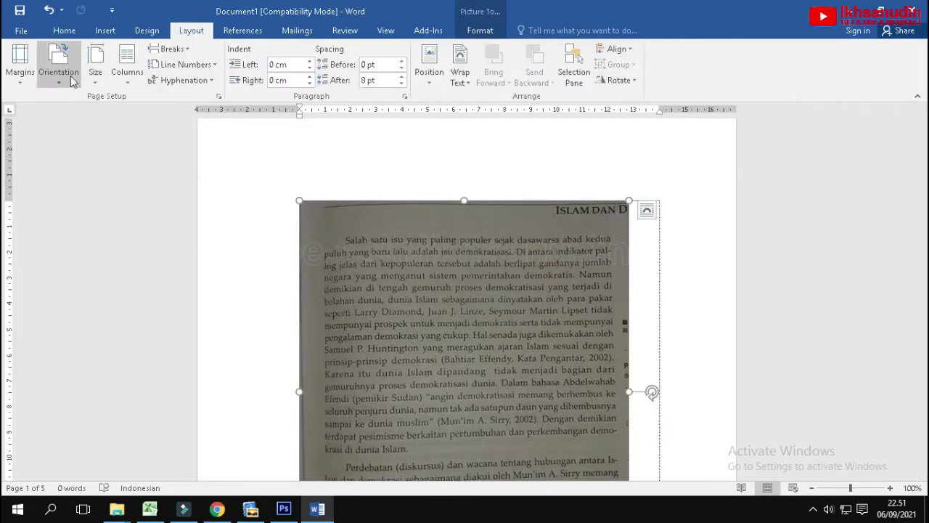
pyautogui.click(19, 63)
pyautogui.click(107, 362)
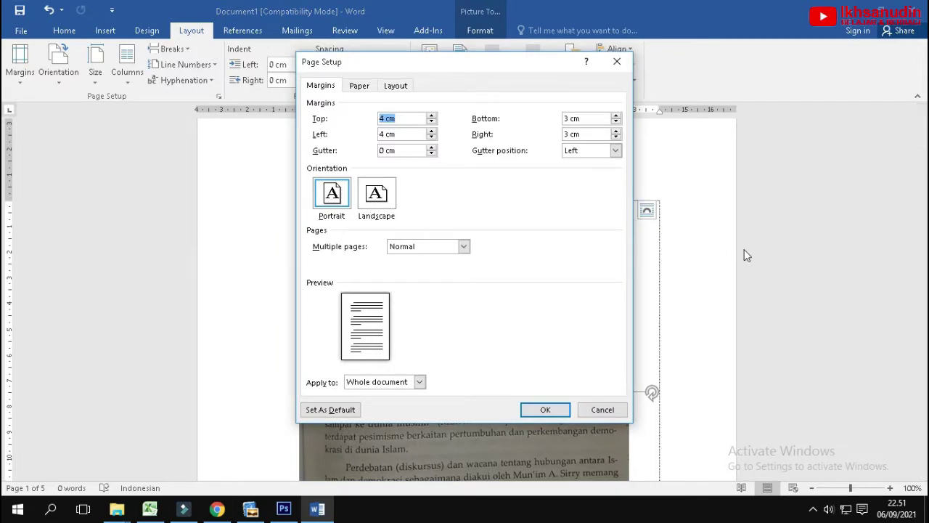
pyautogui.press('Tab')
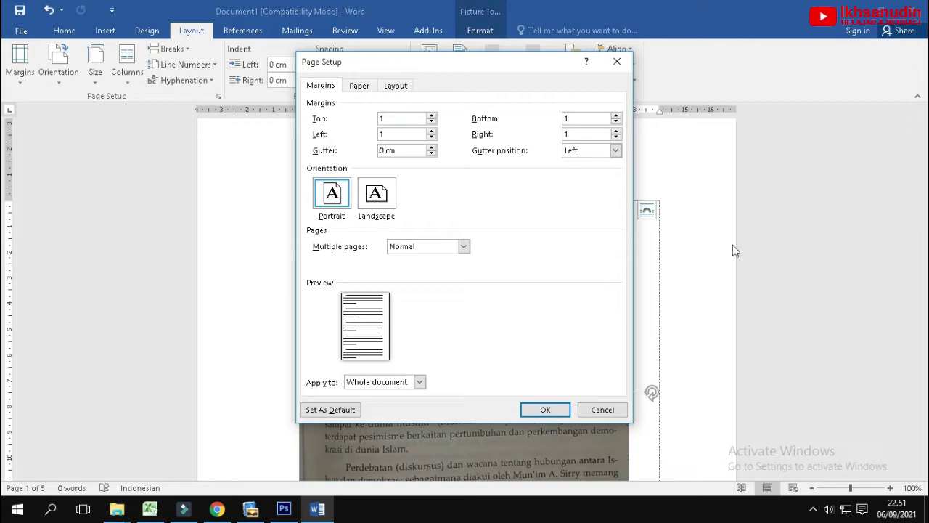
pyautogui.click(544, 410)
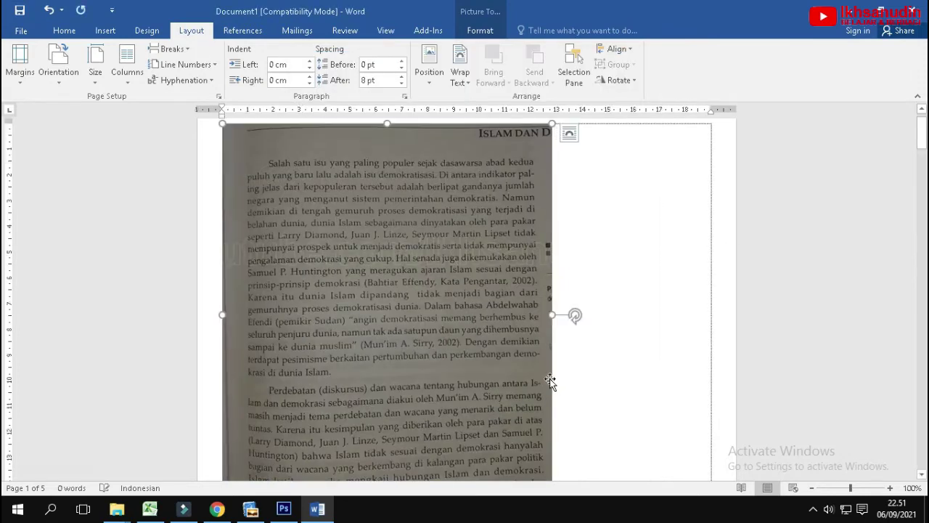
# Step: Enlarge the page 1 picture to span the full text width
pyautogui.click(673, 336)
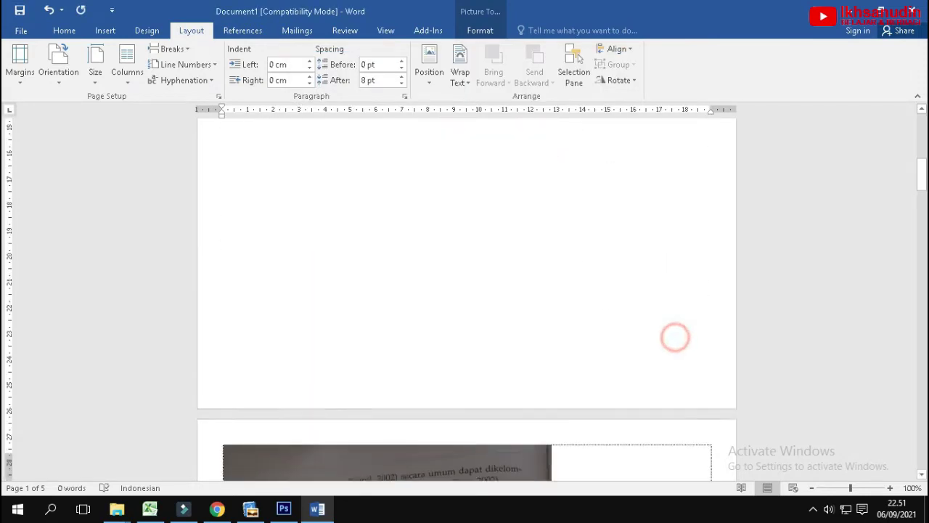
pyautogui.scroll(-3, 497, 302)
pyautogui.click(497, 303)
pyautogui.scroll(-3, 498, 303)
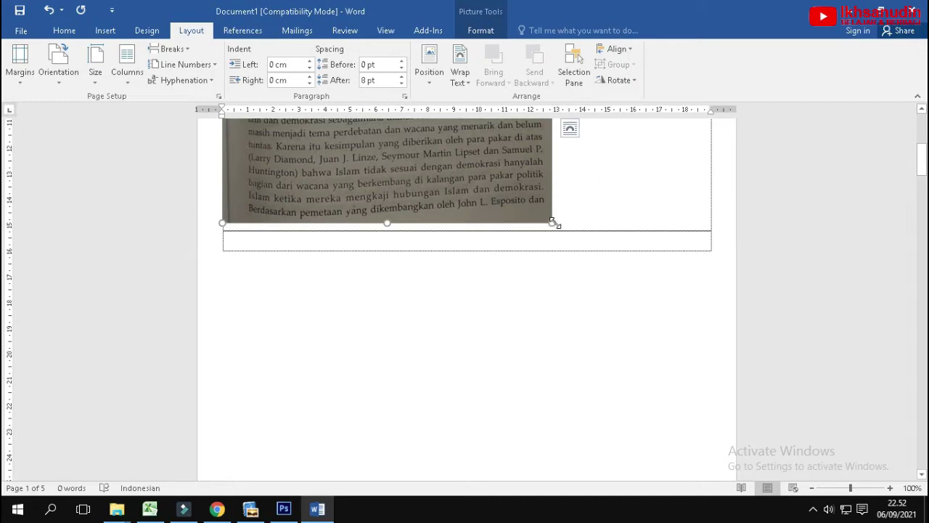
pyautogui.moveTo(554, 228)
pyautogui.mouseDown()
pyautogui.moveTo(717, 412)
pyautogui.moveTo(721, 403)
pyautogui.mouseUp()
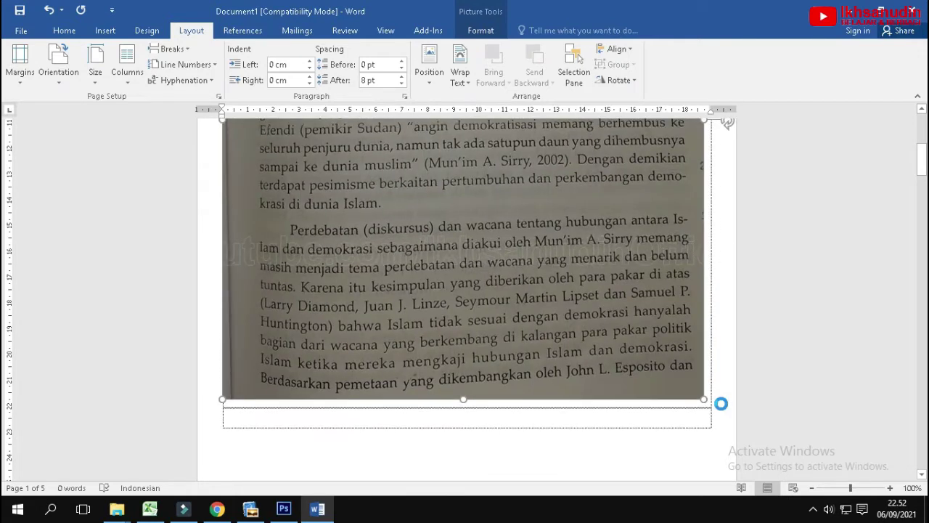
# Step: Enlarge the picture on the next page to full text width
pyautogui.scroll(-10, 701, 399)
pyautogui.click(488, 296)
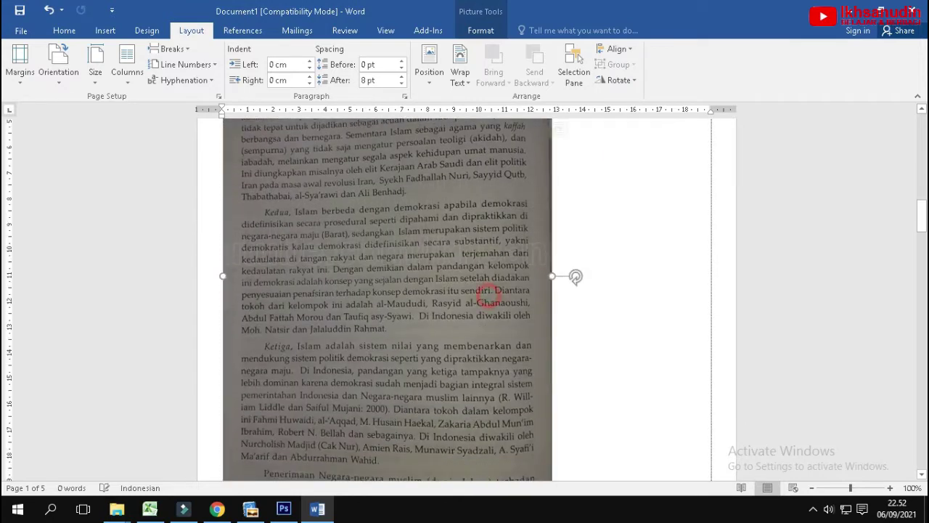
pyautogui.scroll(-3, 488, 296)
pyautogui.scroll(-4, 509, 283)
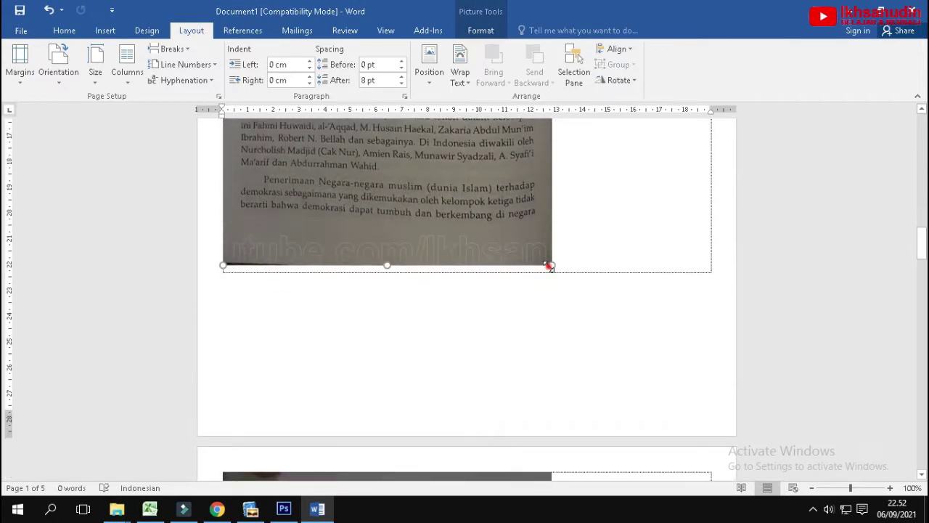
pyautogui.moveTo(549, 266); pyautogui.dragTo(685, 394)
pyautogui.moveTo(685, 394); pyautogui.dragTo(684, 398)
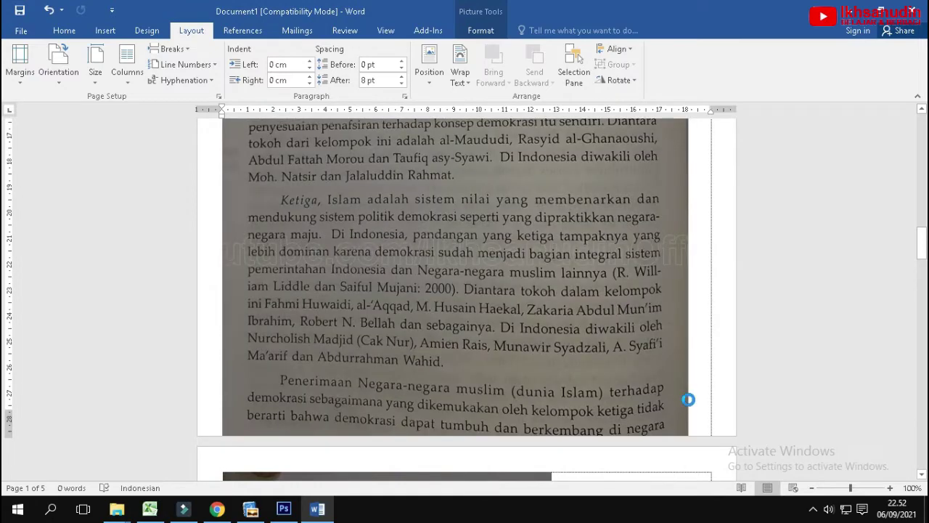
# Step: Enlarge the later page's picture and undo the change that emptied its picture box
pyautogui.scroll(-3, 517, 324)
pyautogui.scroll(-3, 517, 325)
pyautogui.scroll(-3, 518, 325)
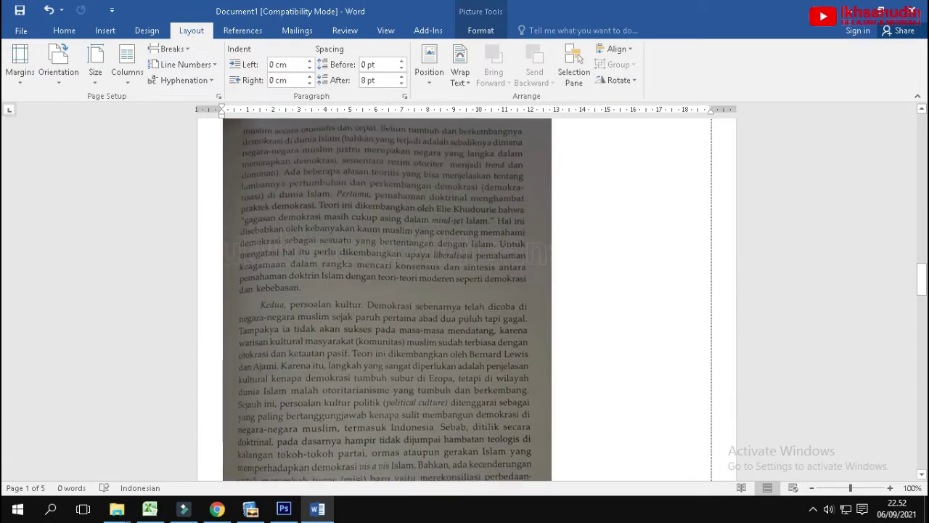
pyautogui.scroll(-3, 518, 325)
pyautogui.scroll(5, 518, 325)
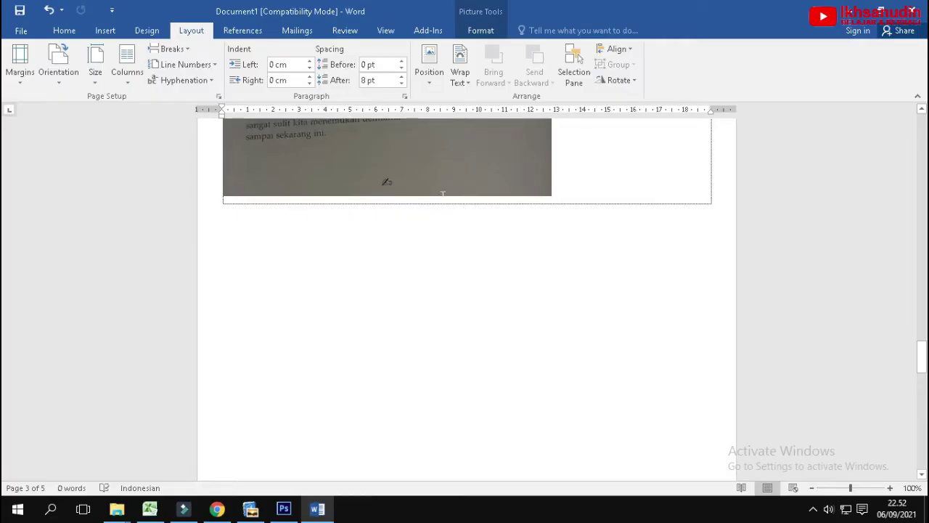
pyautogui.click(443, 194)
pyautogui.click(440, 178)
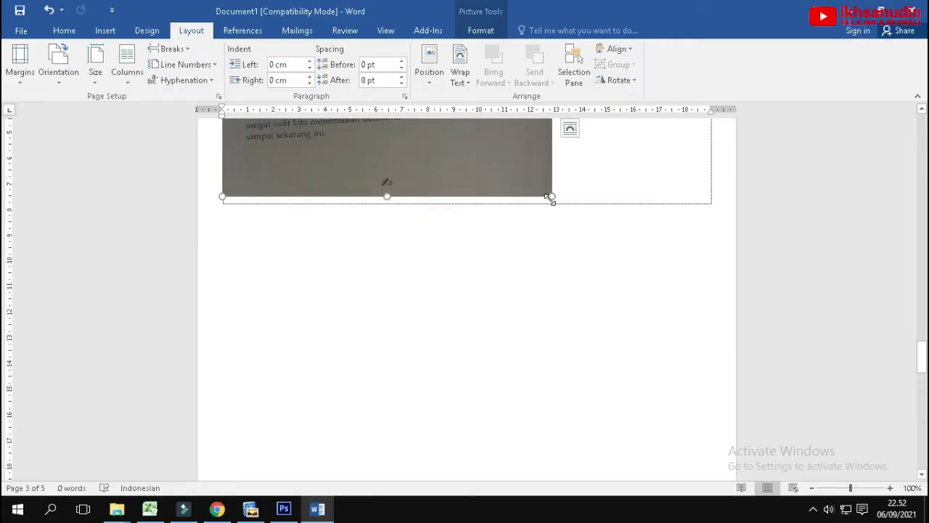
pyautogui.moveTo(550, 198); pyautogui.dragTo(608, 290)
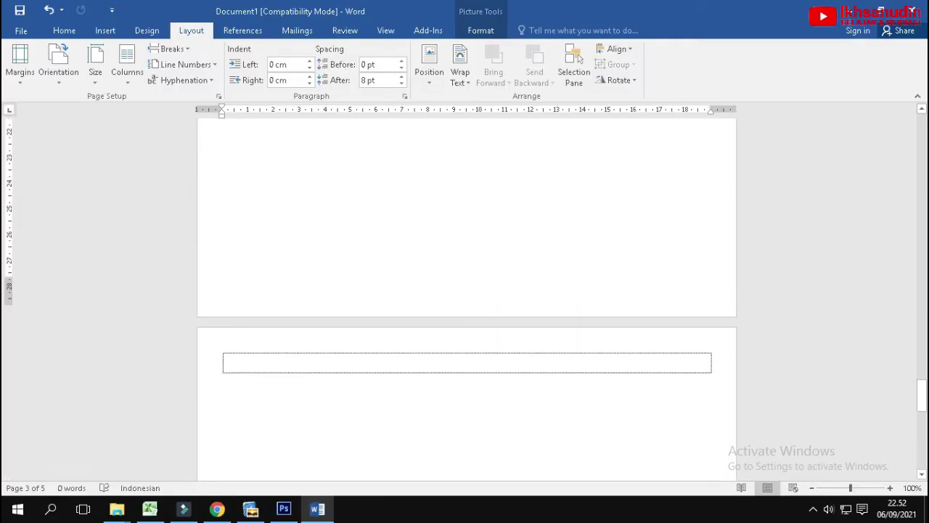
pyautogui.click(310, 354)
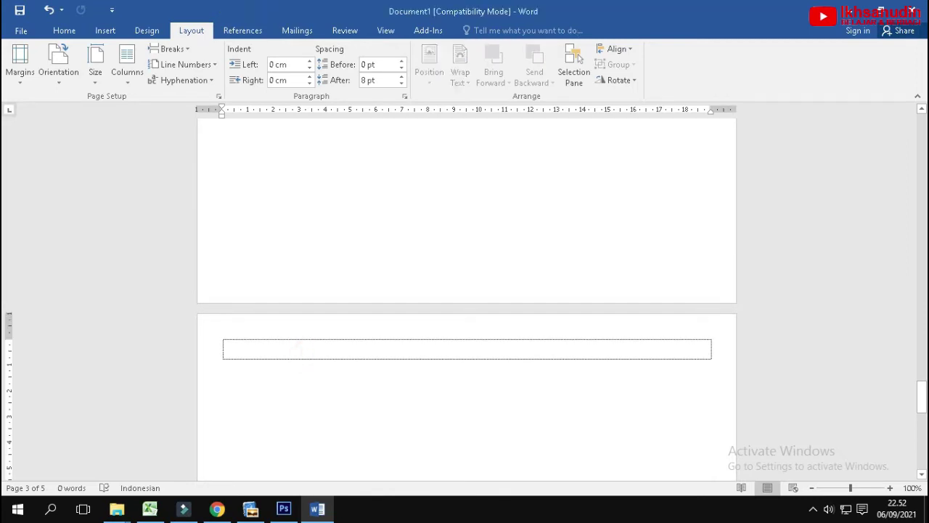
pyautogui.hotkey('ctrl', 'z')
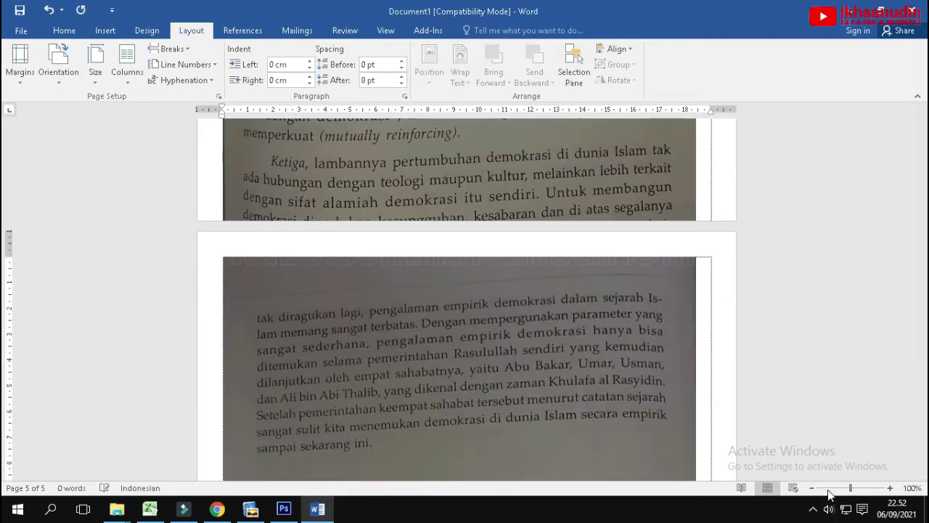
# Step: Zoom out to 41% and scroll through the four enlarged picture pages
pyautogui.click(829, 488)
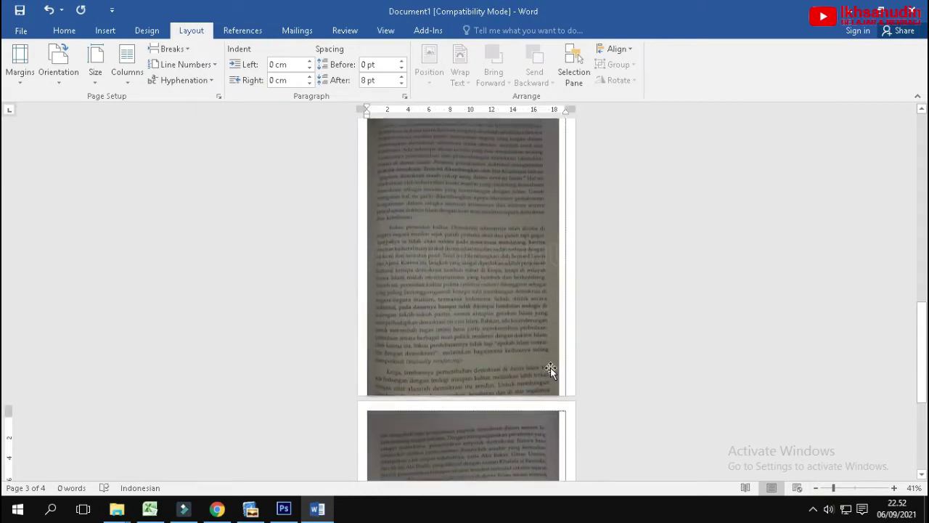
pyautogui.scroll(-10, 548, 370)
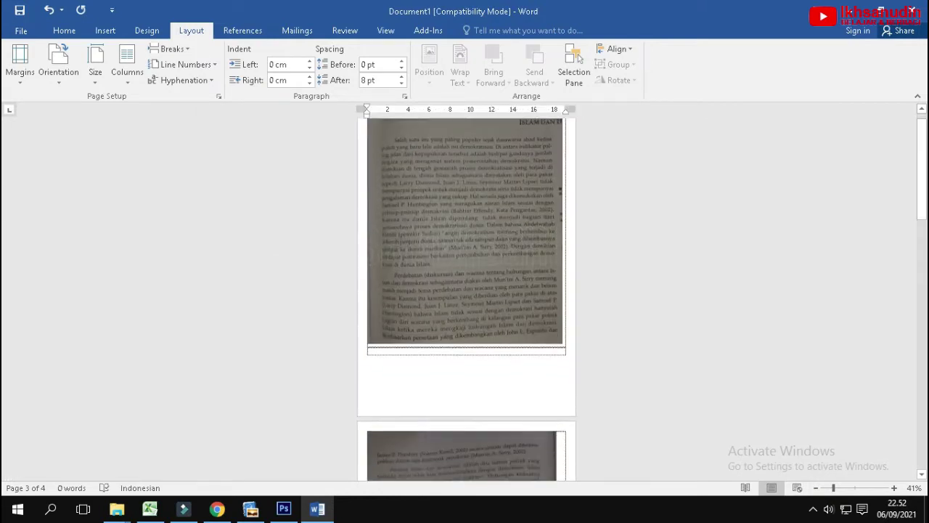
pyautogui.scroll(-5, 548, 371)
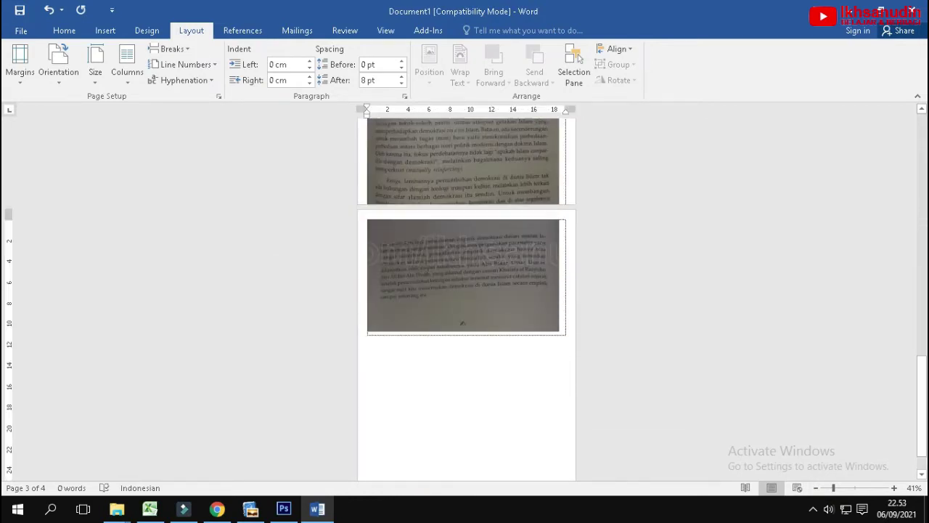
pyautogui.scroll(4, 549, 370)
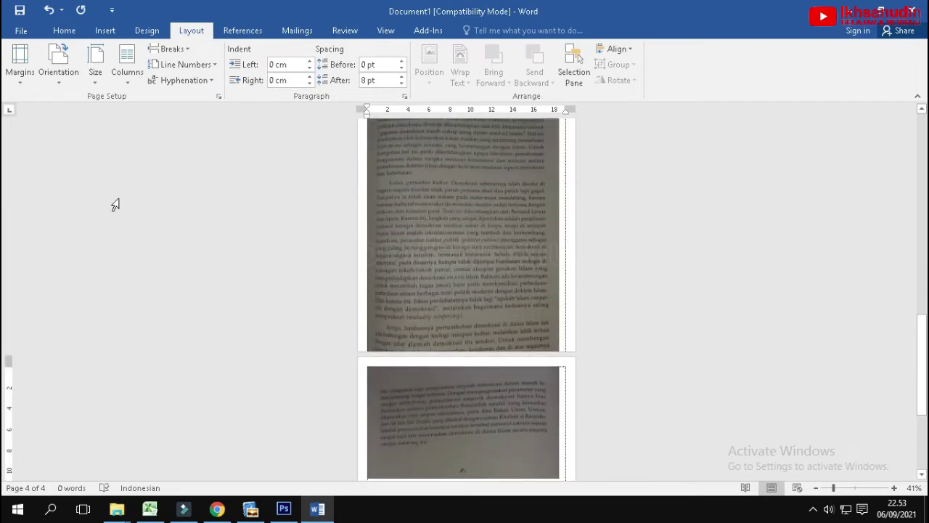
# Step: Save the document to the Desktop as Doc1.pdf with the PDF (*.pdf) file type
pyautogui.click(20, 31)
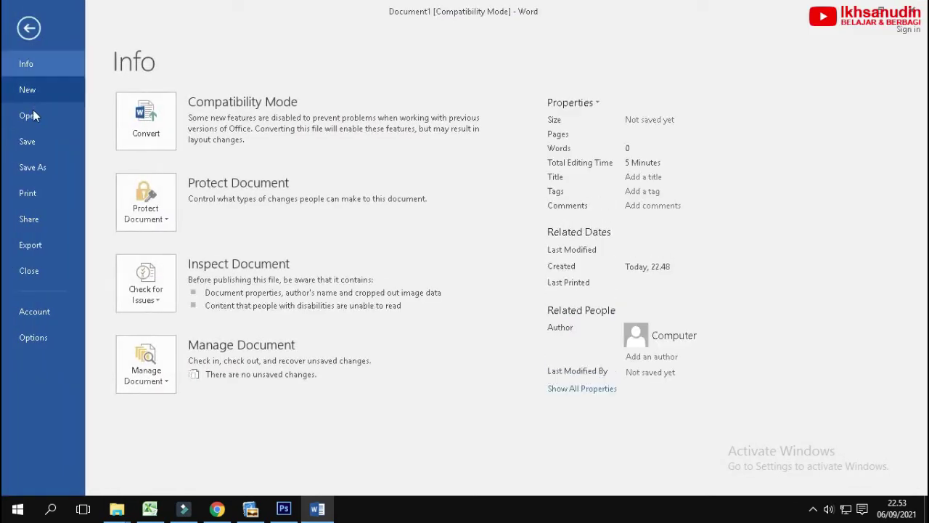
pyautogui.click(38, 167)
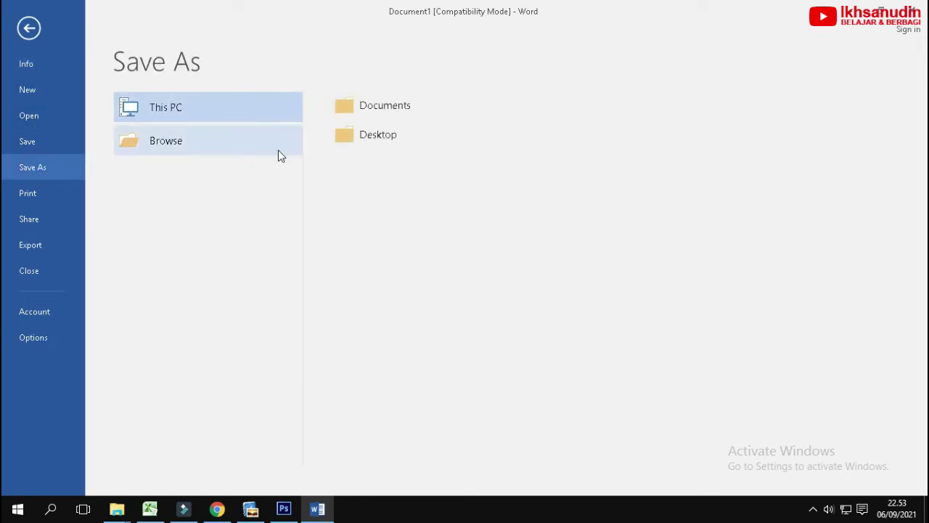
pyautogui.click(380, 142)
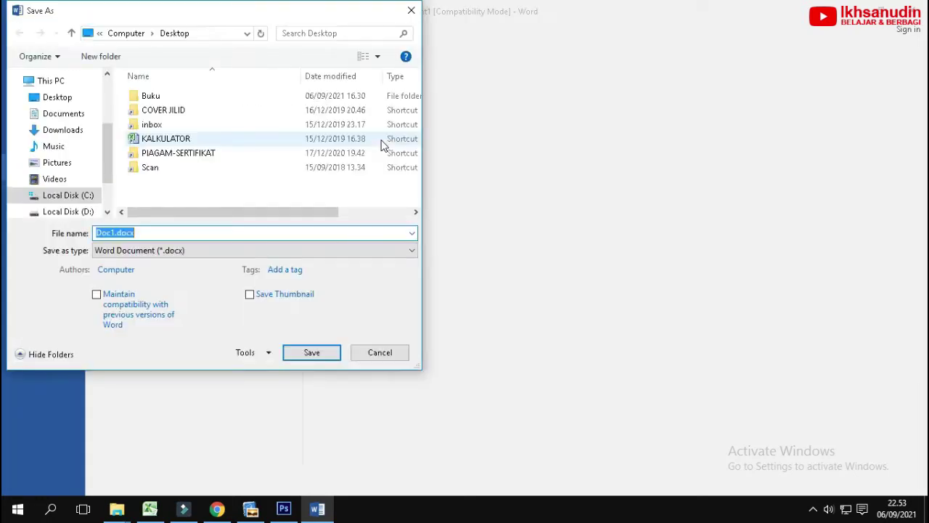
pyautogui.click(211, 250)
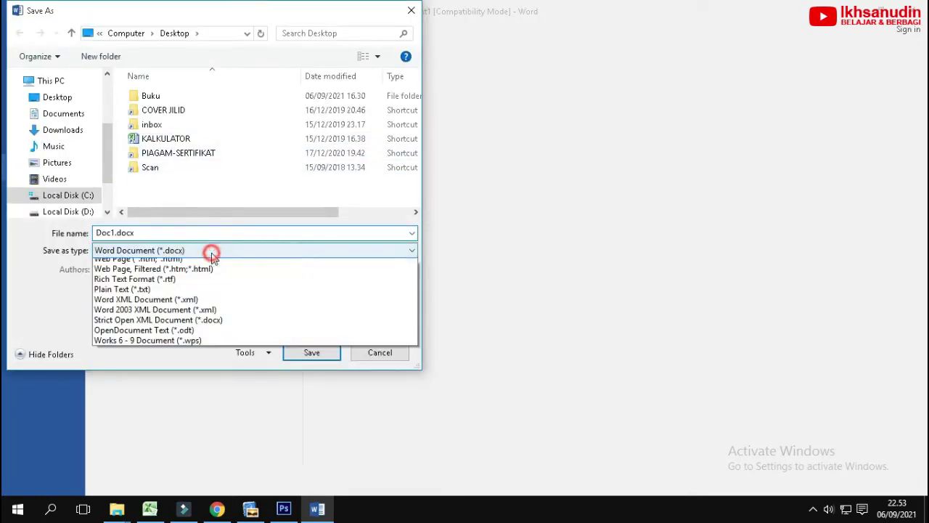
pyautogui.click(41, 252)
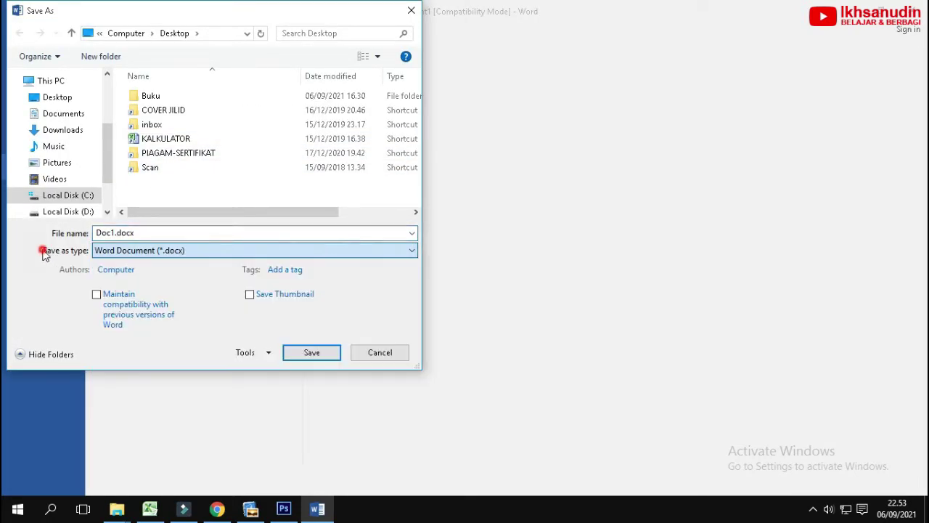
pyautogui.click(171, 232)
pyautogui.doubleClick(171, 233)
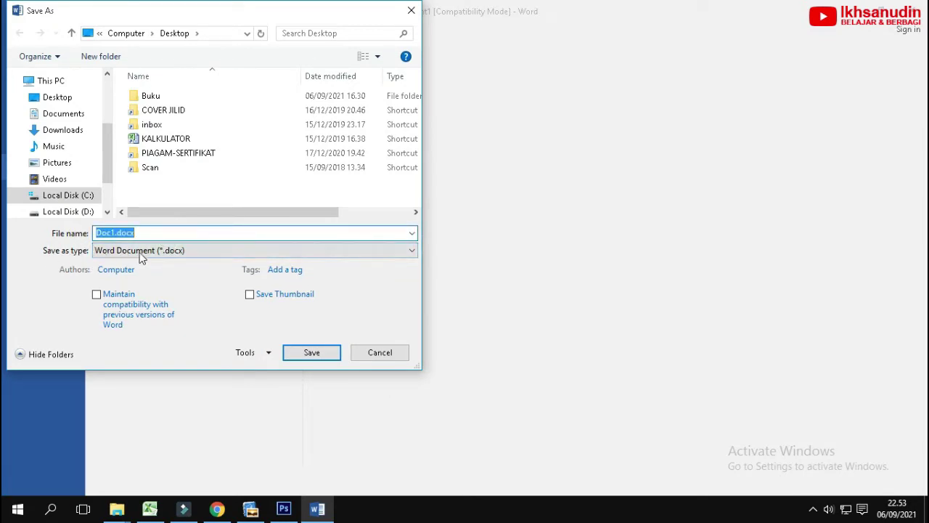
pyautogui.click(163, 252)
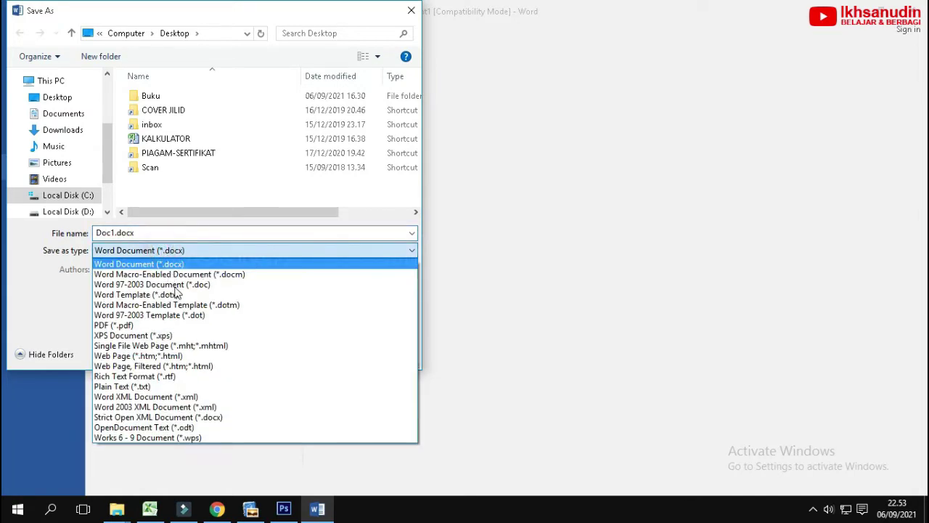
pyautogui.click(186, 325)
pyautogui.click(309, 356)
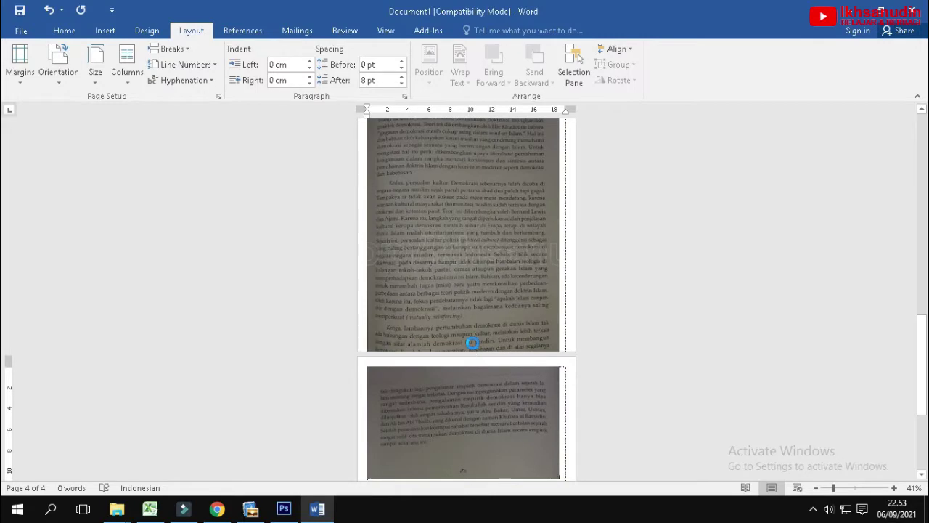
# Step: Scroll through the four scanned pages of Doc1.pdf in Acrobat Pro, then close Acrobat
pyautogui.click(522, 459)
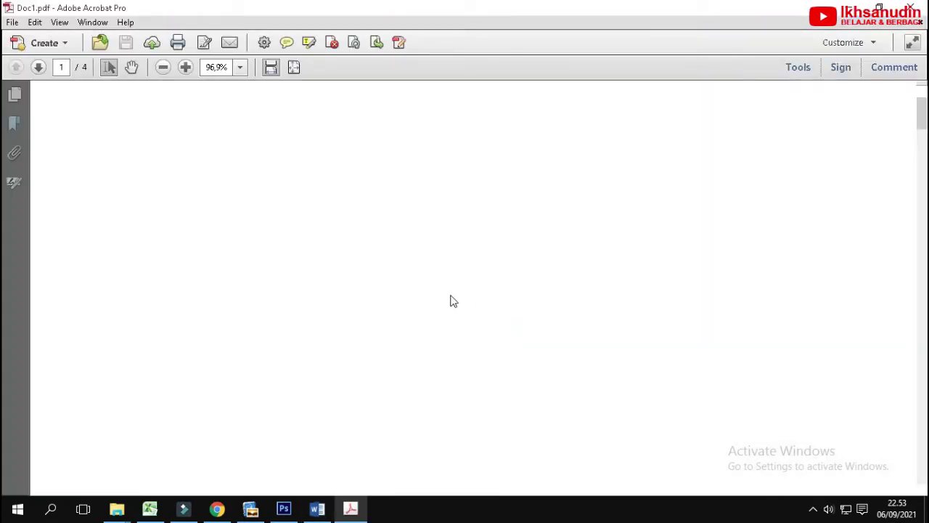
pyautogui.scroll(-5, 438, 286)
pyautogui.scroll(-5, 438, 286)
pyautogui.scroll(-5, 438, 286)
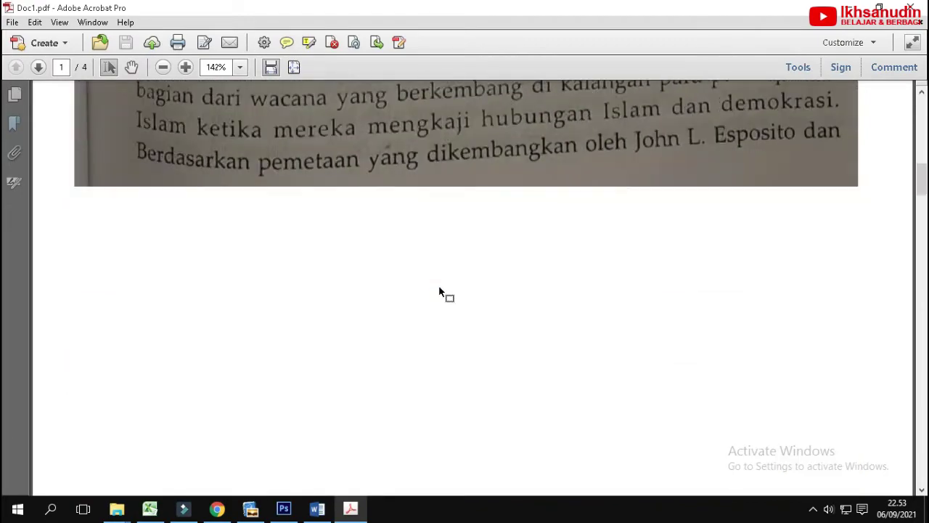
pyautogui.scroll(-5, 439, 292)
pyautogui.scroll(5, 439, 291)
pyautogui.scroll(-5, 444, 285)
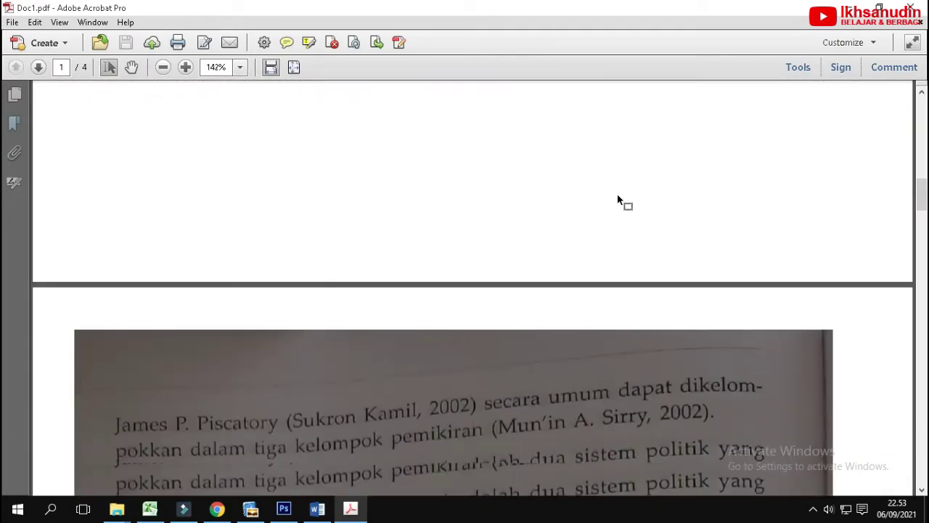
pyautogui.scroll(-3, 622, 201)
pyautogui.click(916, 7)
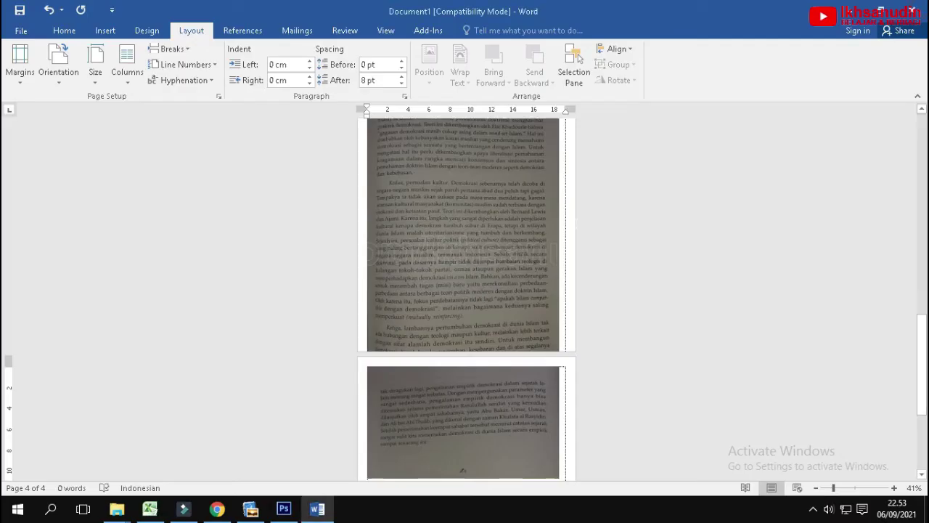
# Step: Create a new blank document from File > New
pyautogui.scroll(3, 527, 205)
pyautogui.scroll(5, 153, 170)
pyautogui.scroll(5, 153, 170)
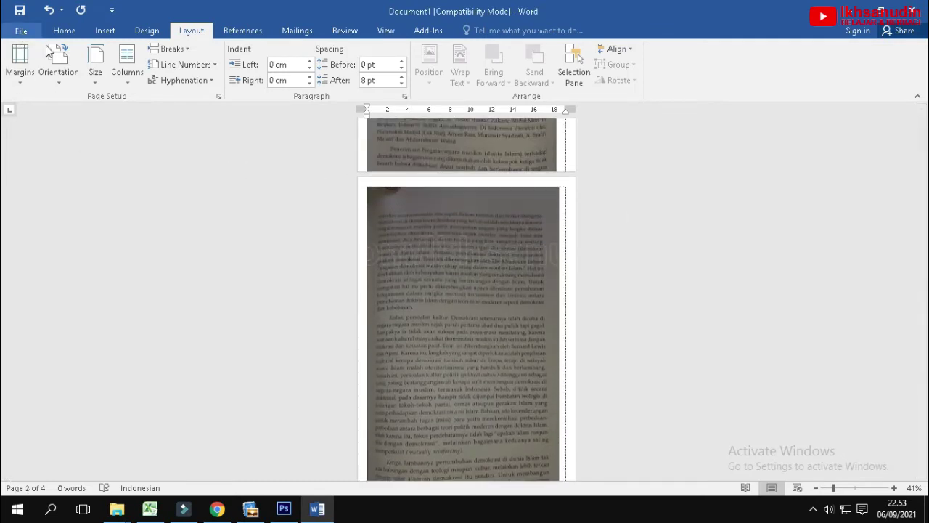
pyautogui.scroll(-2, 634, 201)
pyautogui.scroll(3, 149, 189)
pyautogui.scroll(3, 150, 189)
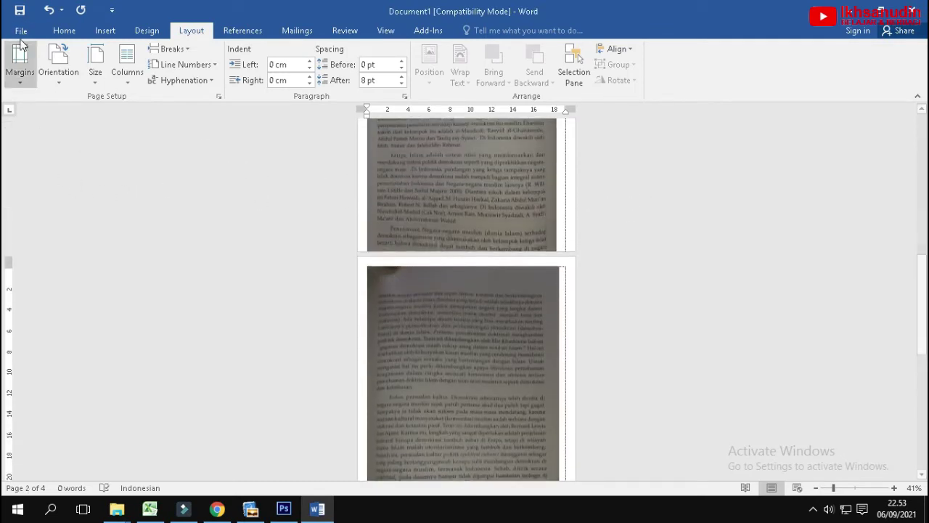
pyautogui.click(21, 34)
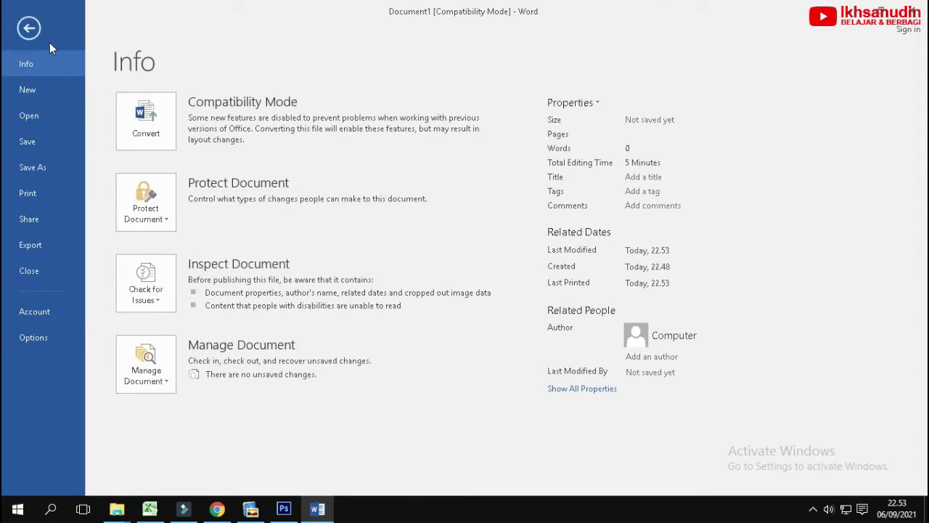
pyautogui.click(32, 95)
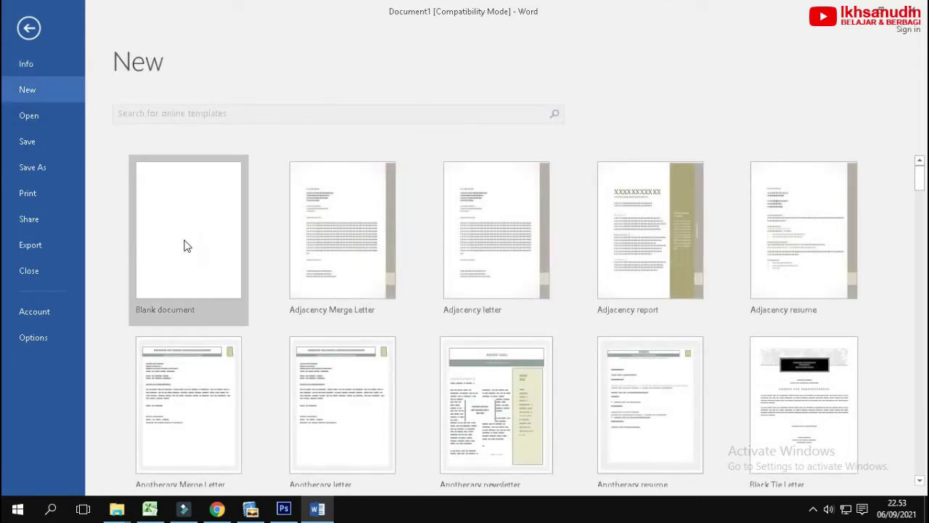
pyautogui.click(184, 240)
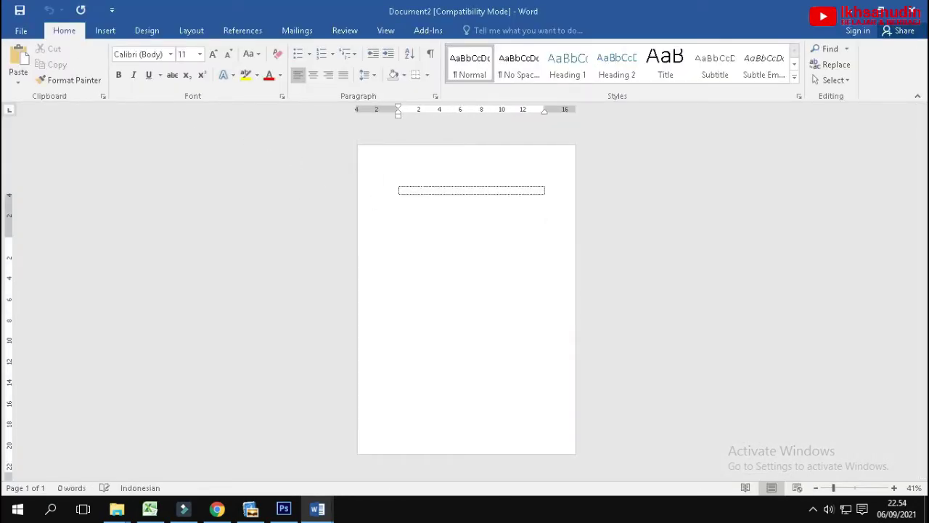
# Step: Click into the page's frame, show the desktop, then bring Document2 back from the Word taskbar preview
pyautogui.click(416, 192)
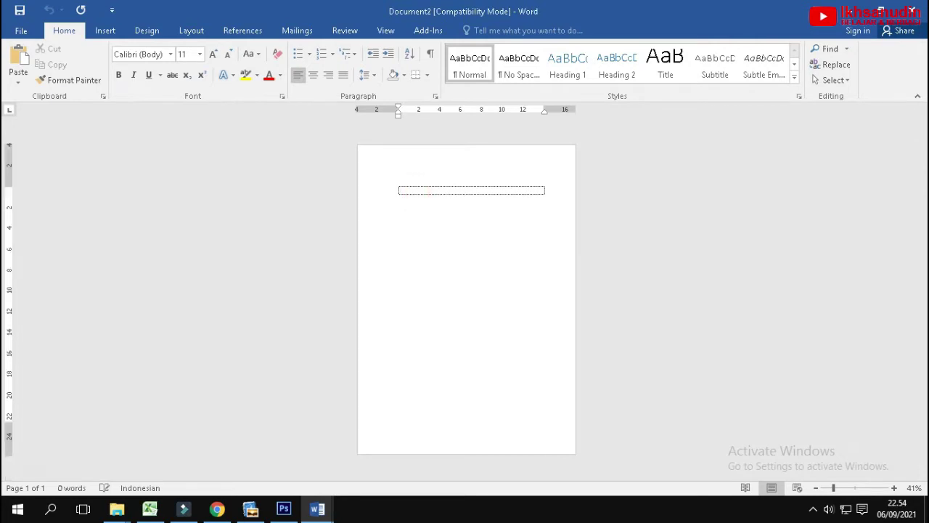
pyautogui.rightClick(545, 508)
pyautogui.click(623, 458)
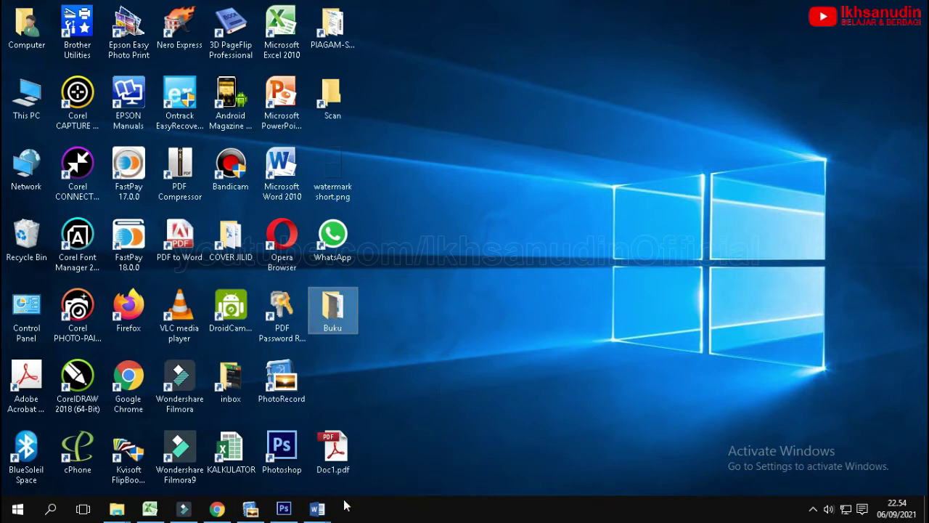
pyautogui.click(317, 508)
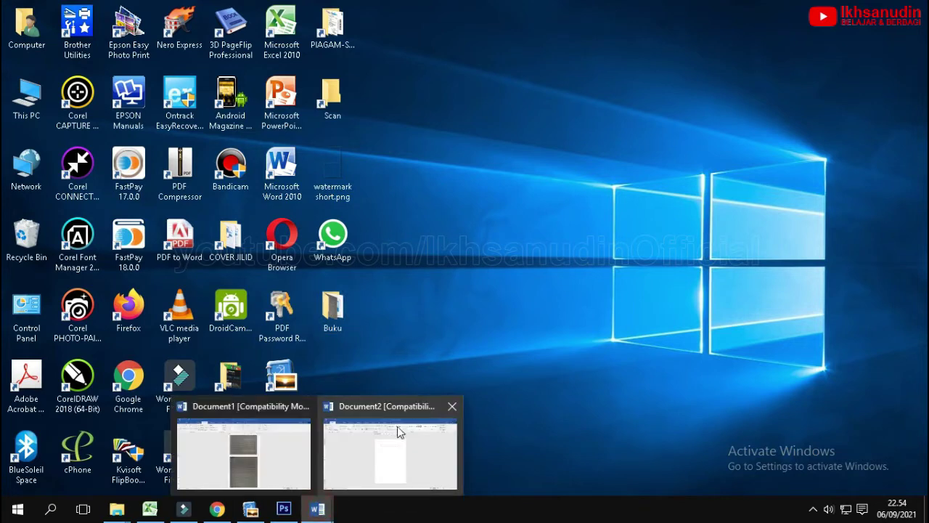
pyautogui.click(398, 432)
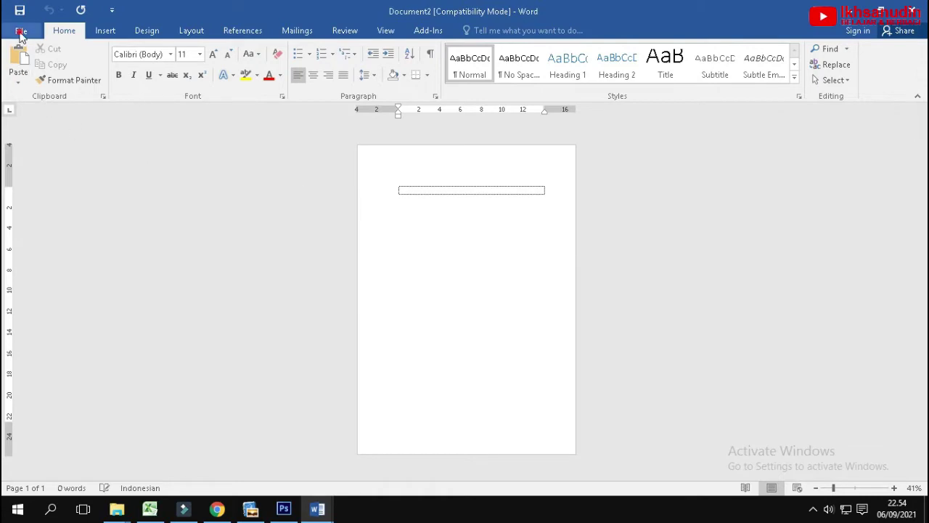
# Step: Open Doc1.pdf from the Desktop through File > Open > Browse
pyautogui.click(21, 30)
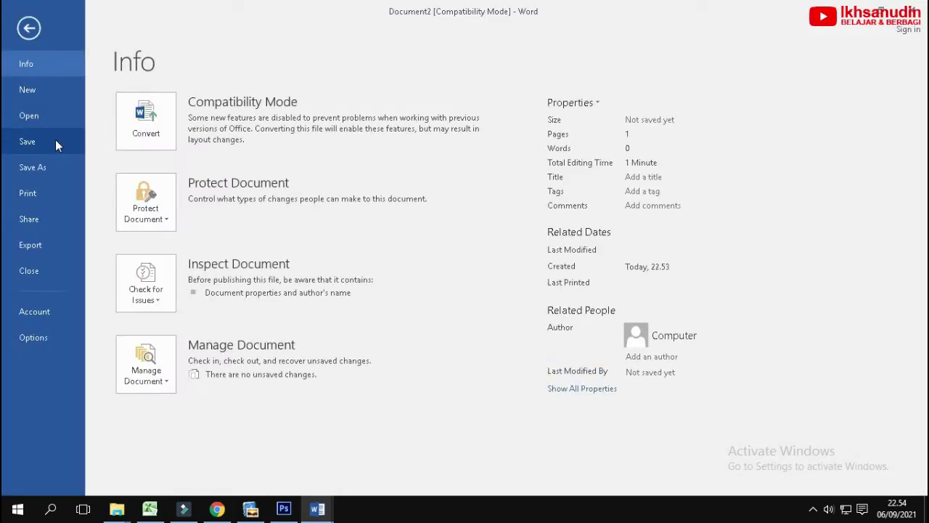
pyautogui.click(61, 115)
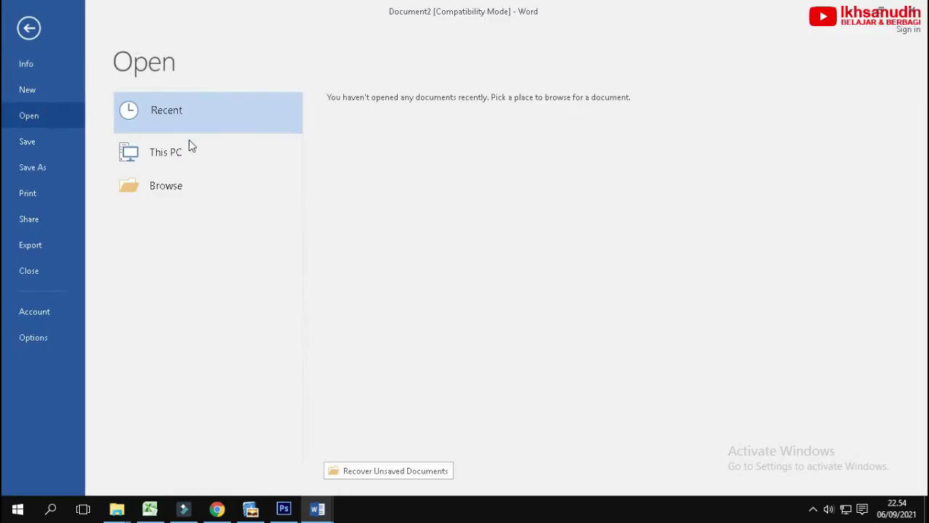
pyautogui.click(168, 195)
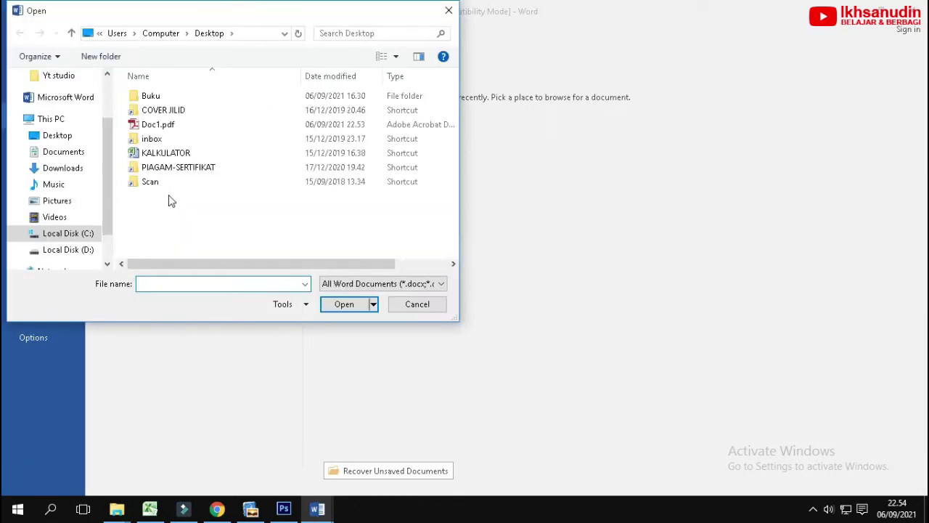
pyautogui.click(168, 125)
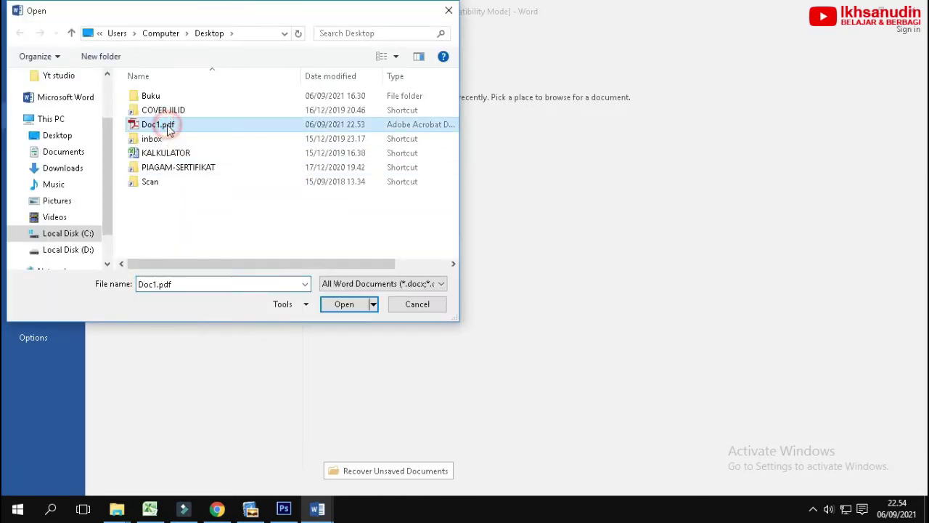
pyautogui.click(243, 125)
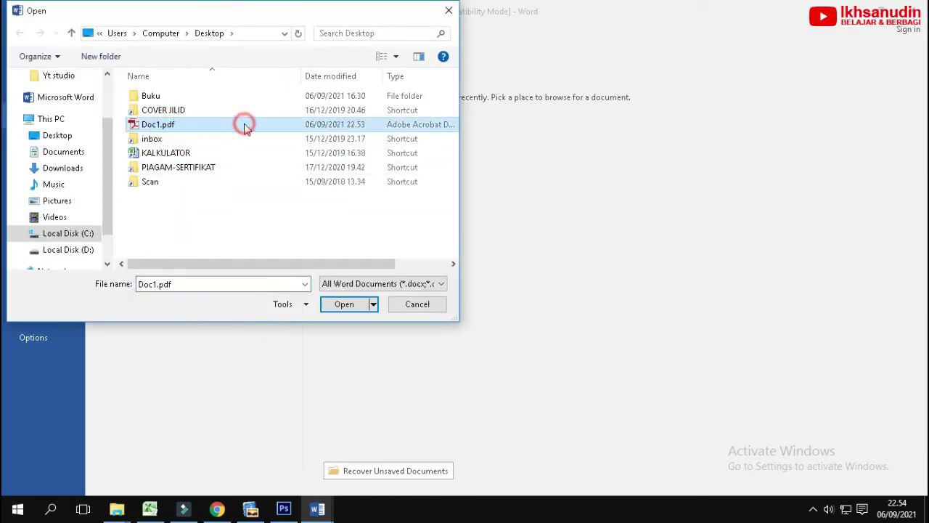
pyautogui.click(342, 303)
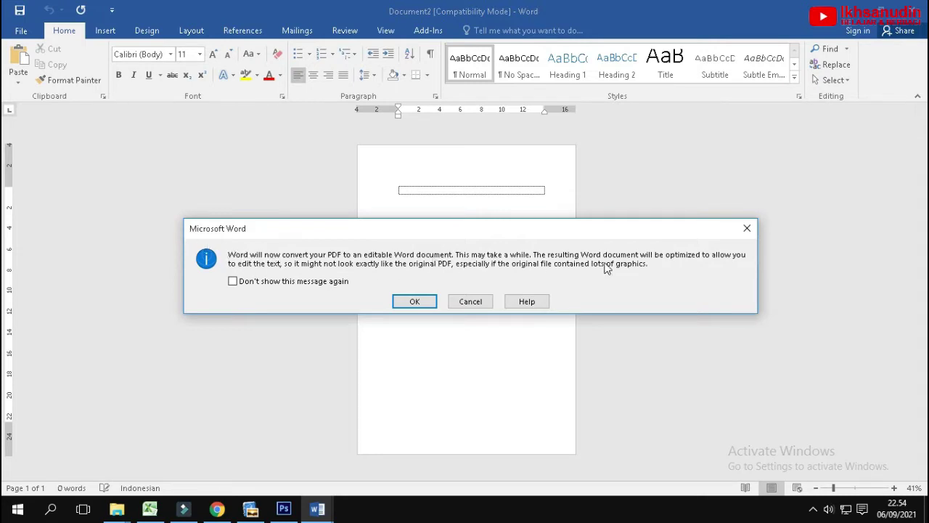
# Step: Confirm the conversion so Word turns Doc1.pdf into an editable 4-page, 946-word document
pyautogui.click(429, 301)
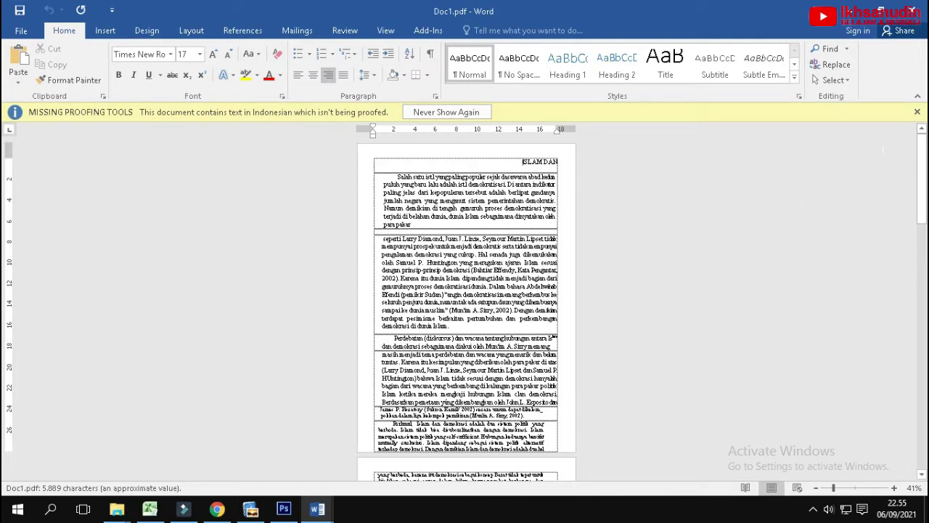
# Step: Dismiss the missing proofing tools message and zoom in on the ISLAM DAN heading
pyautogui.click(918, 113)
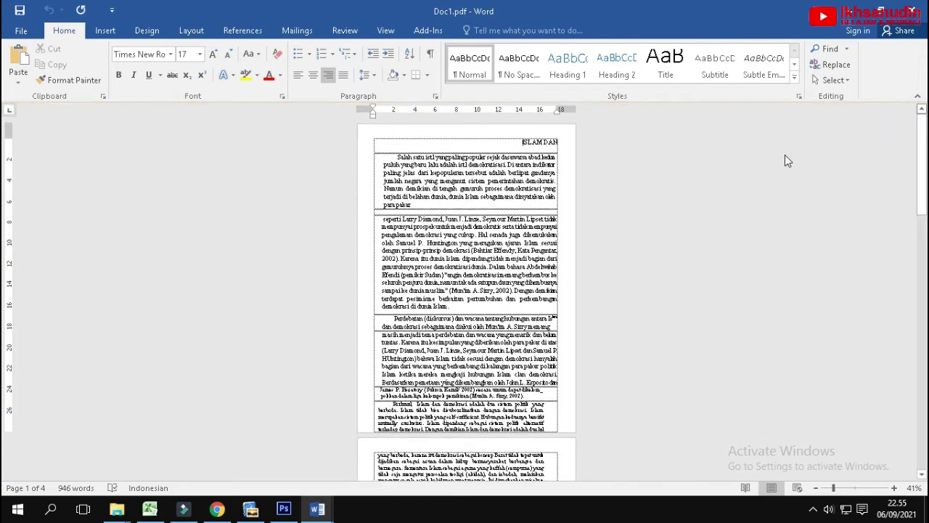
pyautogui.click(850, 487)
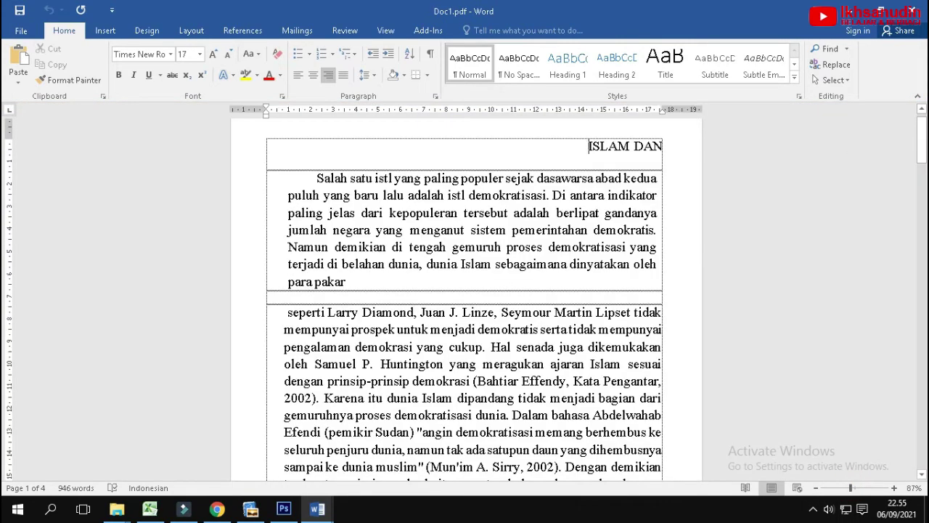
pyautogui.moveTo(572, 147); pyautogui.dragTo(677, 151)
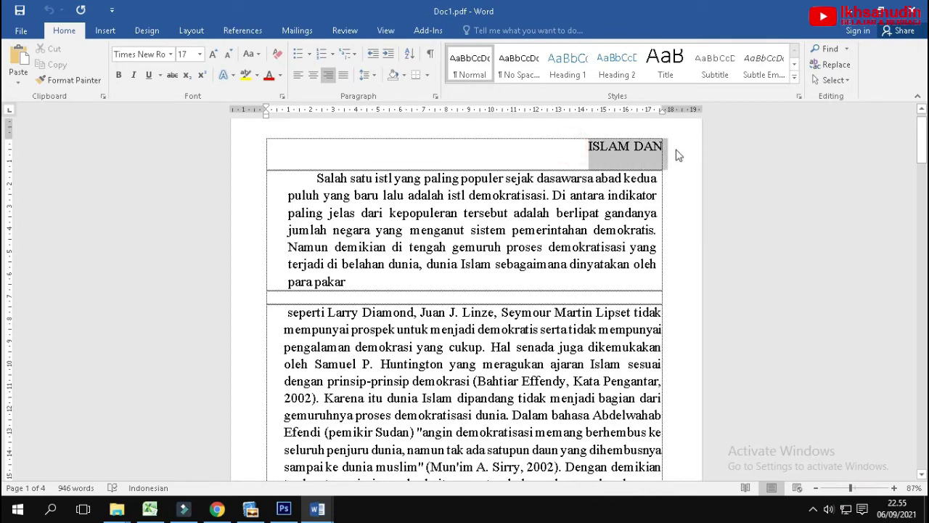
pyautogui.click(677, 150)
# Step: Scroll through the converted text and return the cursor to the ISLAM DAN title
pyautogui.moveTo(313, 179); pyautogui.dragTo(347, 283)
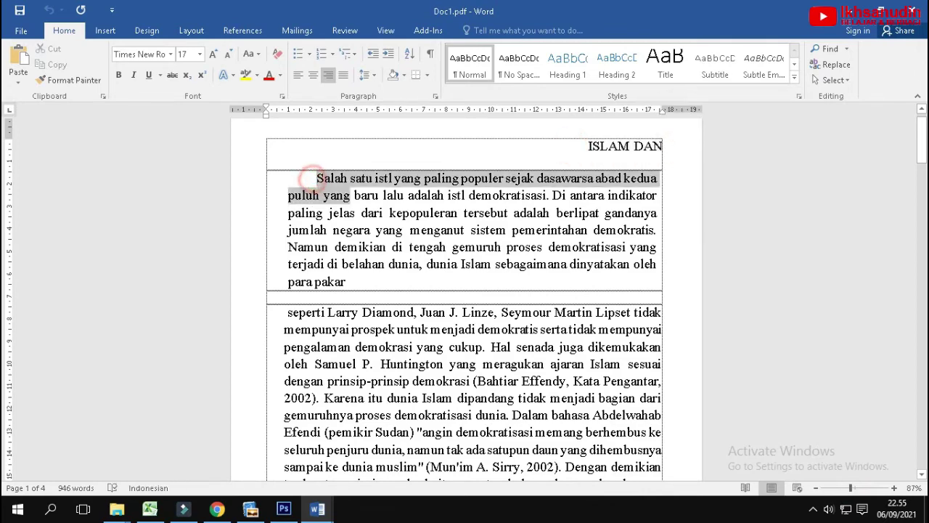
pyautogui.scroll(-15, 347, 283)
pyautogui.scroll(-4, 465, 298)
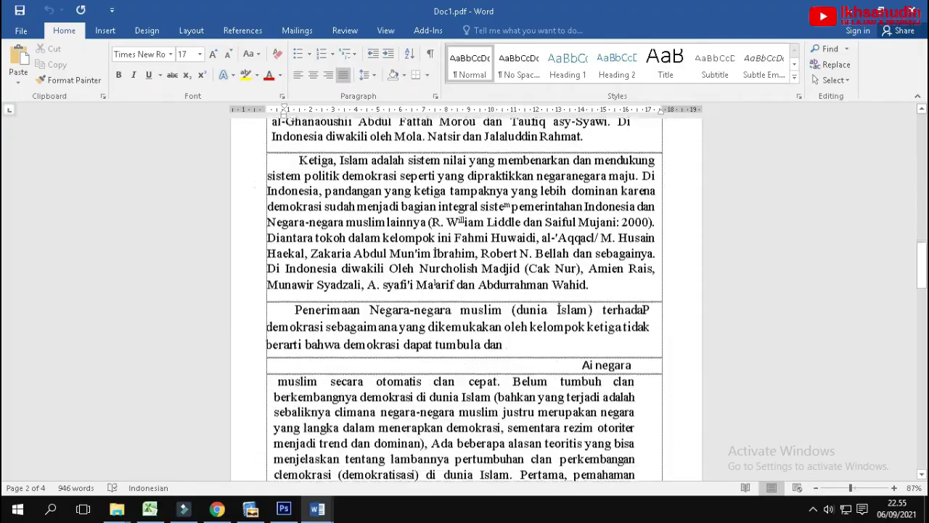
pyautogui.scroll(-5, 465, 298)
pyautogui.scroll(-4, 465, 297)
pyautogui.scroll(-3, 465, 297)
pyautogui.scroll(-3, 465, 298)
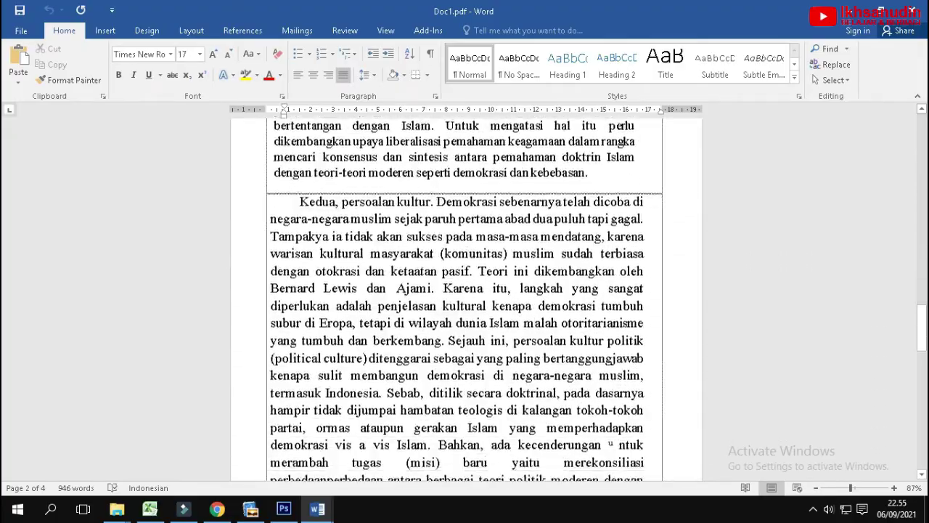
pyautogui.scroll(3, 464, 297)
pyautogui.scroll(5, 465, 298)
pyautogui.scroll(5, 465, 298)
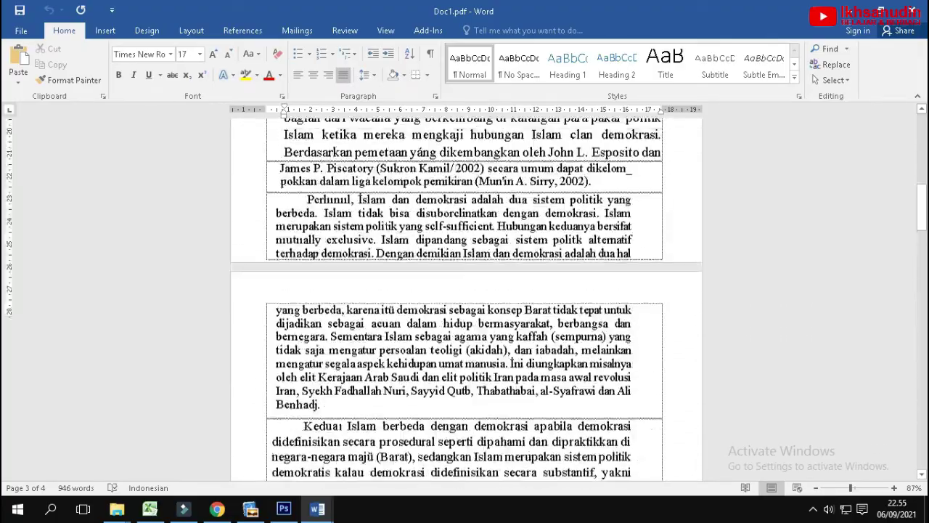
pyautogui.scroll(5, 465, 297)
pyautogui.scroll(3, 465, 298)
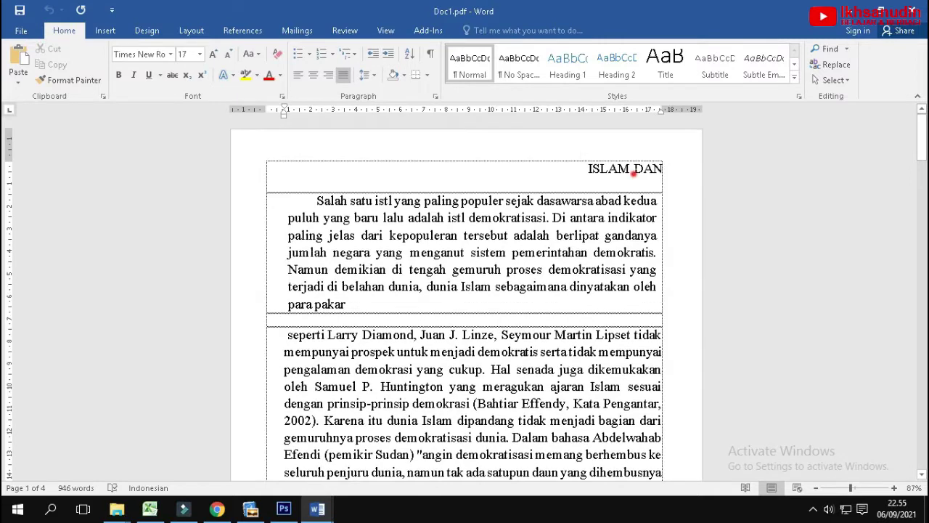
pyautogui.click(634, 172)
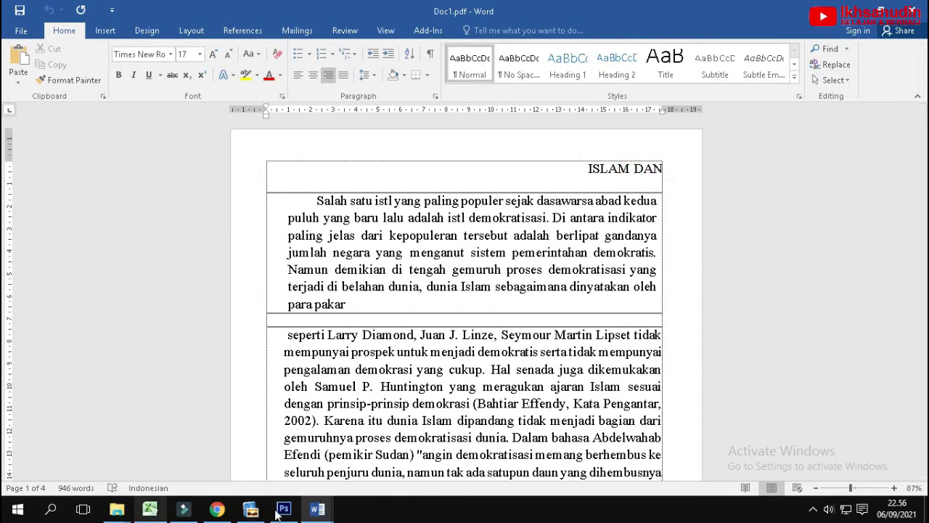
pyautogui.rightClick(413, 510)
# Step: Open the first page photo from the Buku folder in Microsoft Office Picture Manager
pyautogui.click(480, 456)
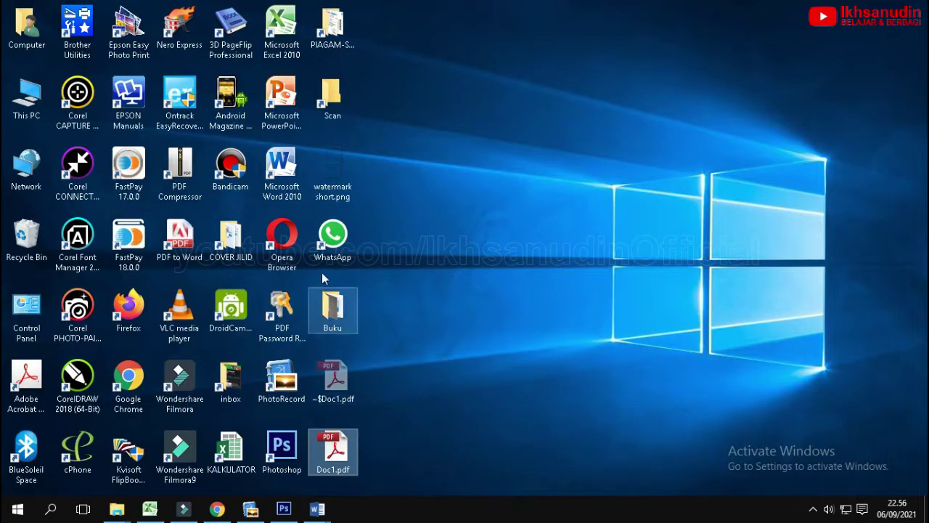
pyautogui.doubleClick(332, 308)
pyautogui.click(491, 168)
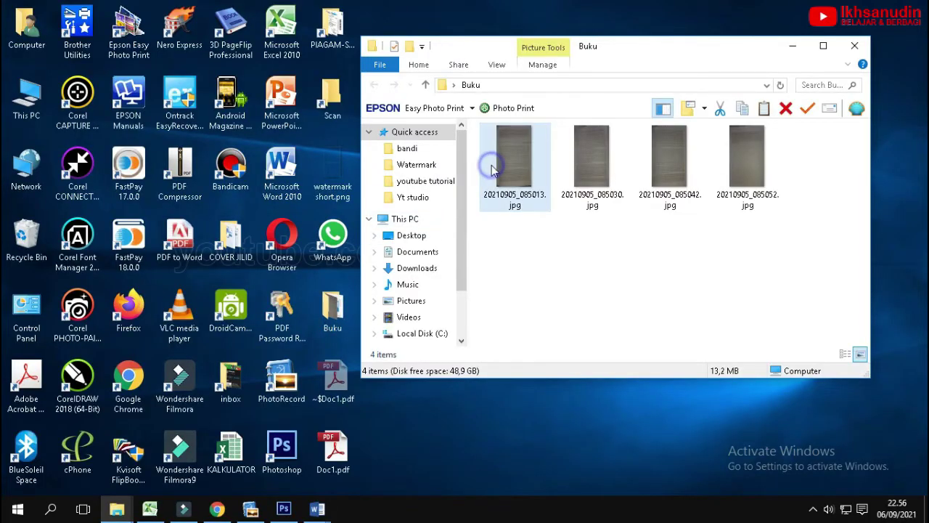
pyautogui.rightClick(507, 169)
pyautogui.rightClick(514, 169)
pyautogui.moveTo(626, 252)
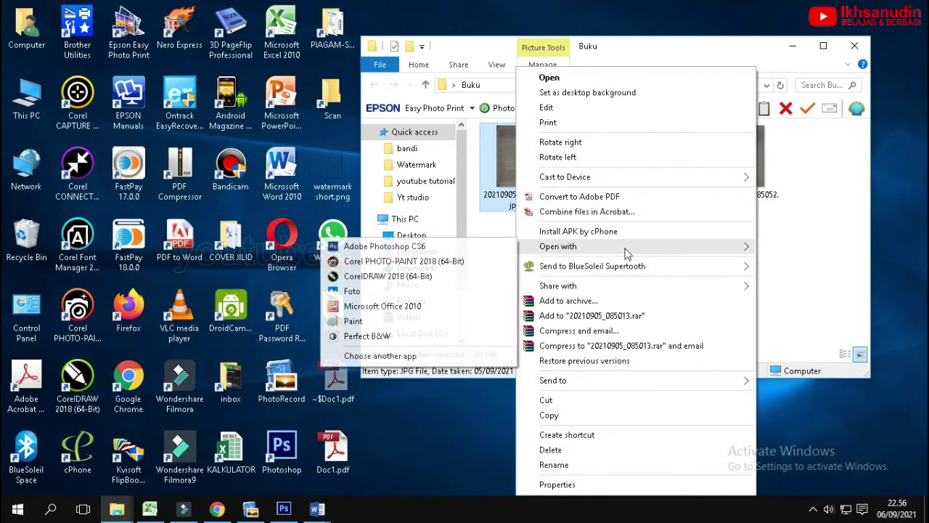
pyautogui.click(426, 307)
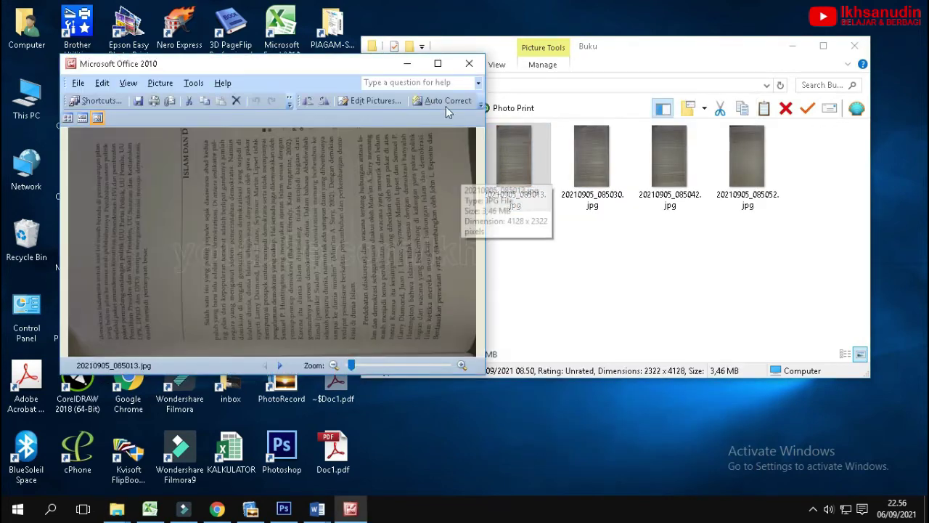
# Step: Maximize the viewer, rotate the photo right, zoom to 32% and pan down to read it
pyautogui.click(437, 64)
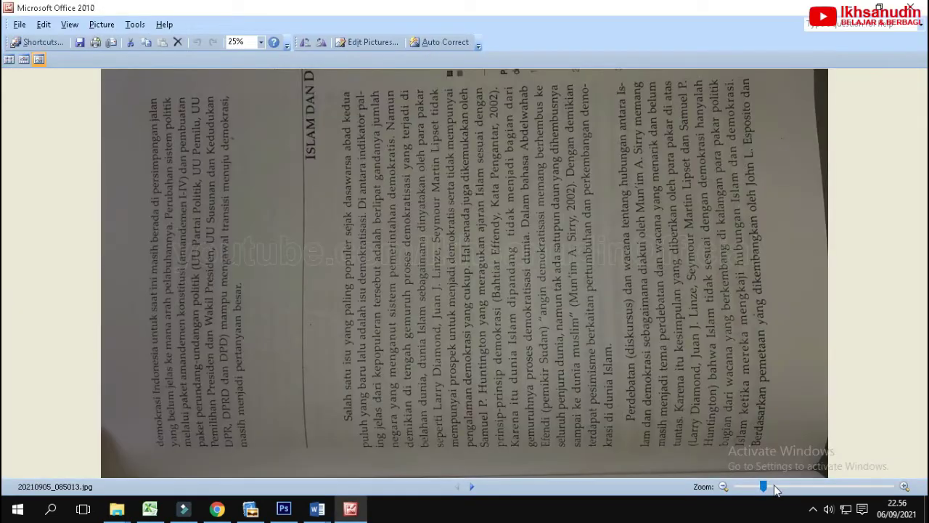
pyautogui.click(317, 46)
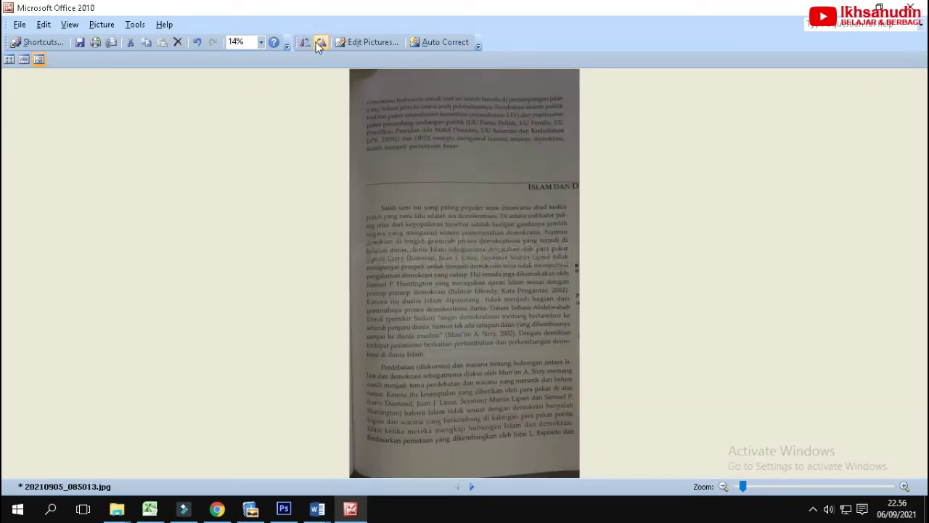
pyautogui.click(763, 487)
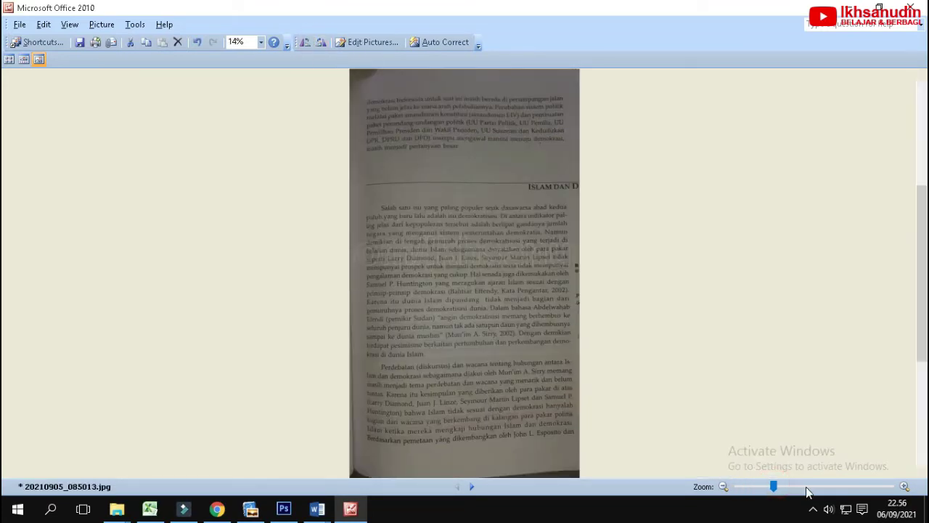
pyautogui.scroll(2, 618, 160)
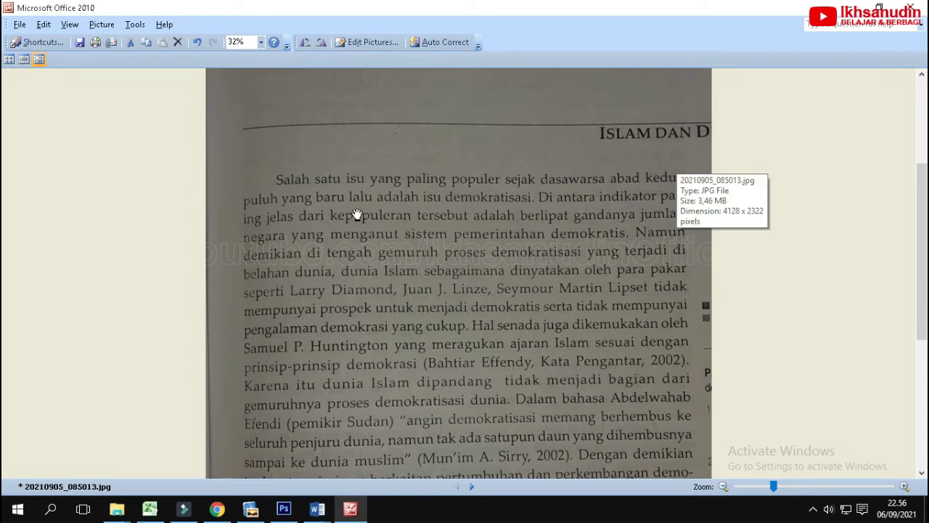
pyautogui.moveTo(357, 215); pyautogui.dragTo(359, 174)
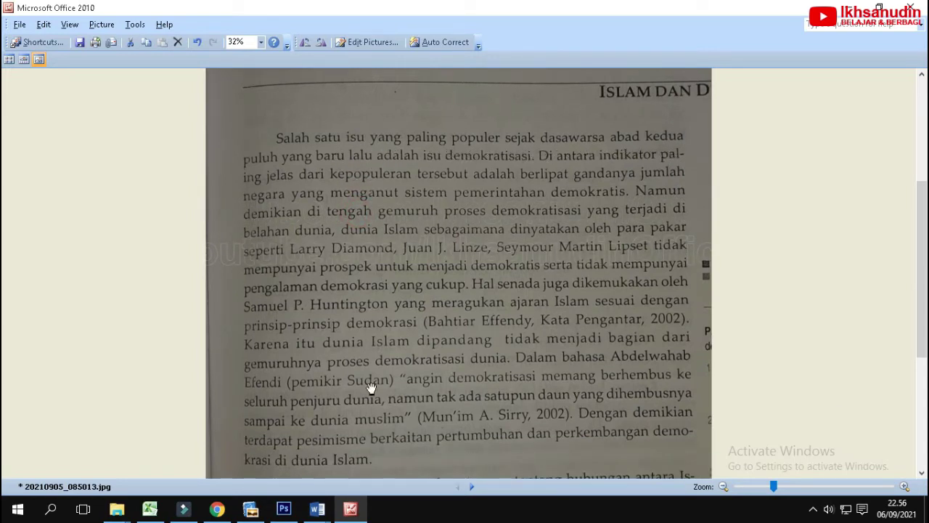
pyautogui.click(326, 512)
# Step: Back in Word, correct the misread word 'istl' to 'isu' in the first paragraph
pyautogui.click(436, 472)
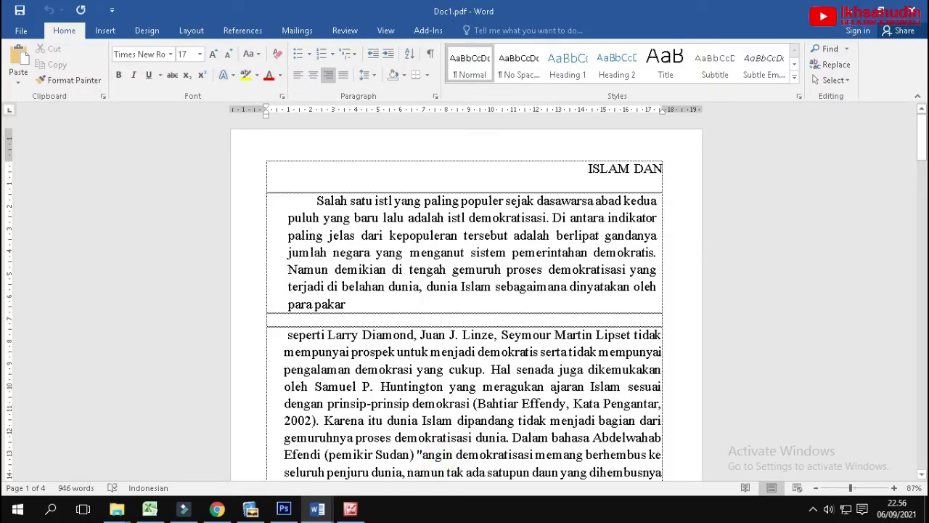
pyautogui.click(389, 200)
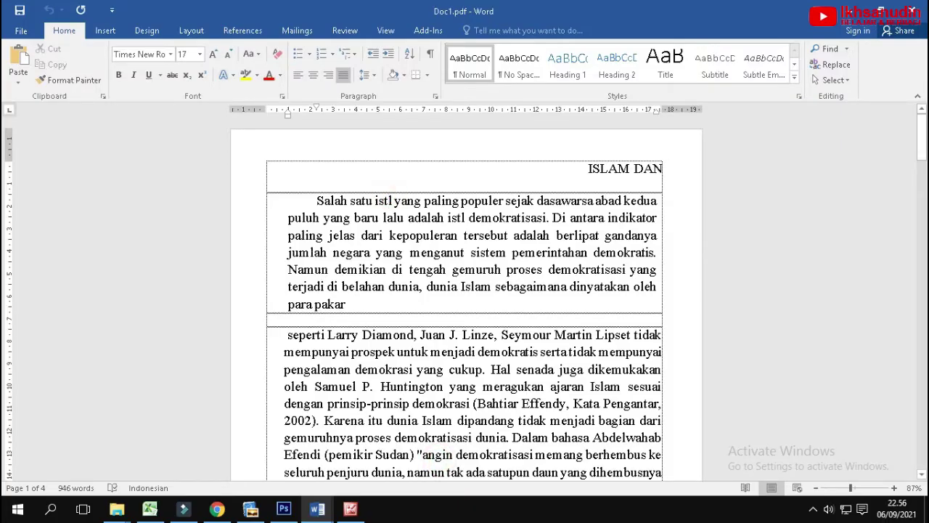
pyautogui.press('BackSpace')
pyautogui.write('u')
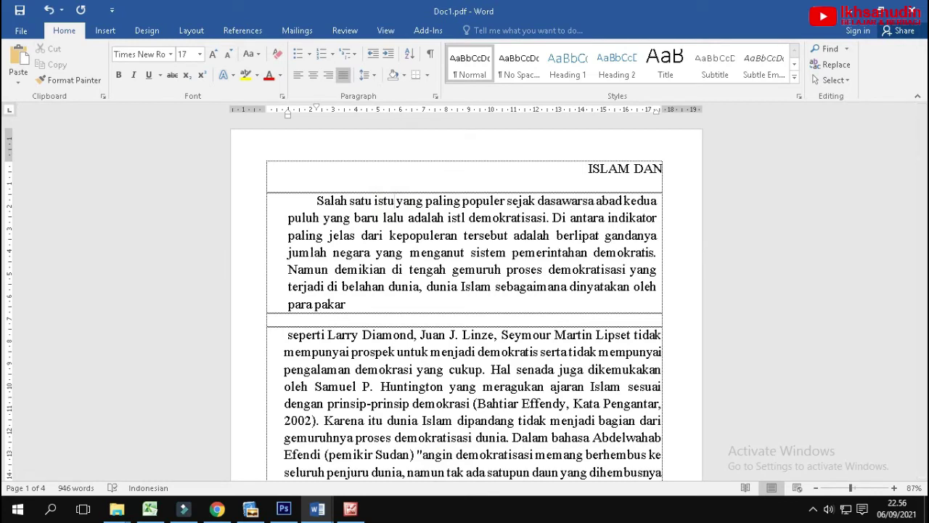
pyautogui.press('BackSpace')
pyautogui.press('BackSpace')
pyautogui.write('u')
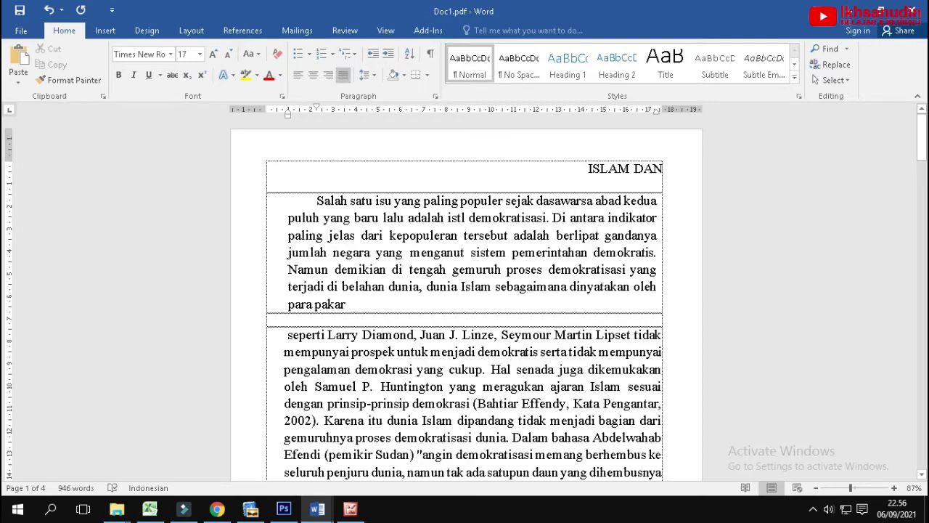
# Step: Scroll through the document to check the corrected text
pyautogui.click(527, 288)
pyautogui.scroll(-2, 527, 291)
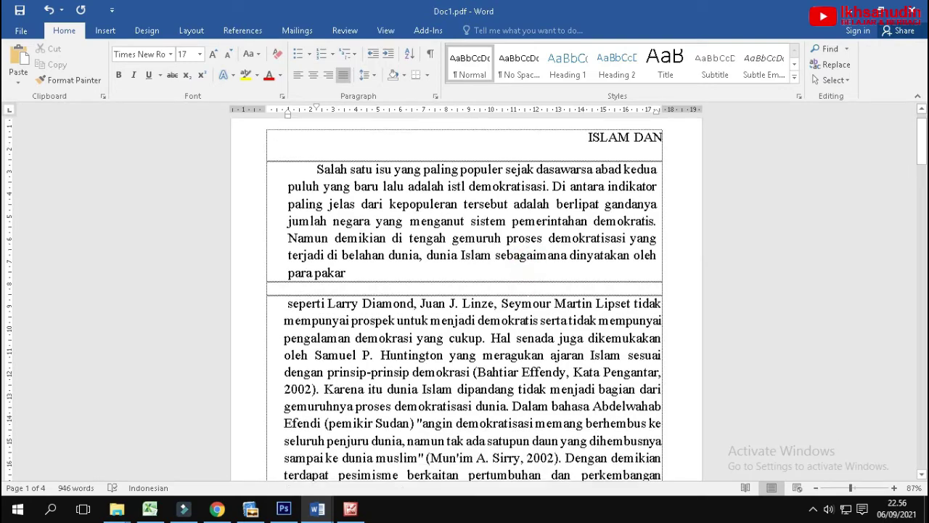
pyautogui.scroll(-2, 465, 298)
pyautogui.scroll(2, 465, 298)
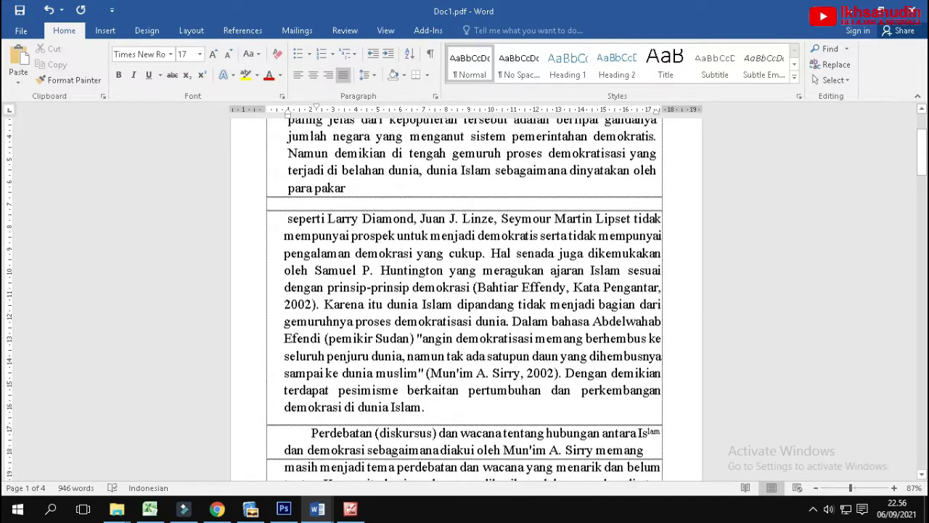
pyautogui.scroll(-1, 464, 297)
pyautogui.scroll(-1, 465, 298)
pyautogui.scroll(-1, 465, 297)
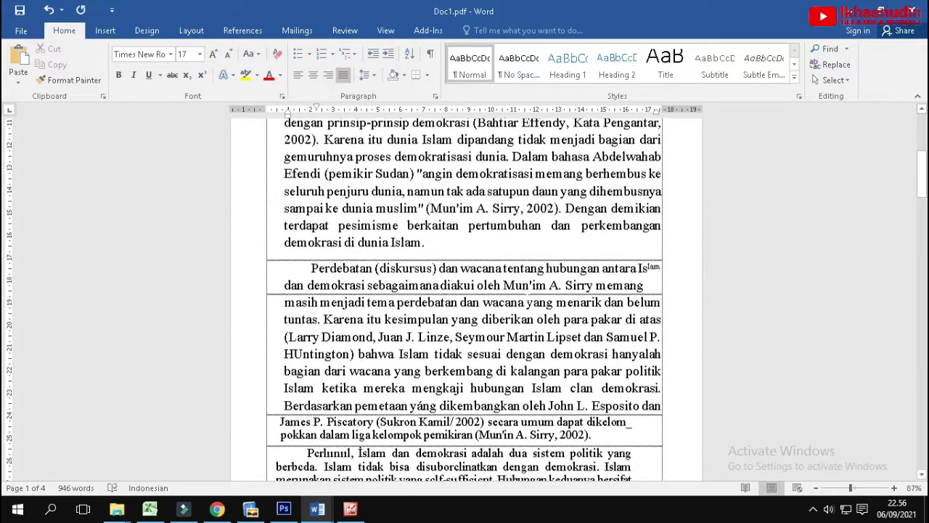
pyautogui.scroll(-1, 464, 298)
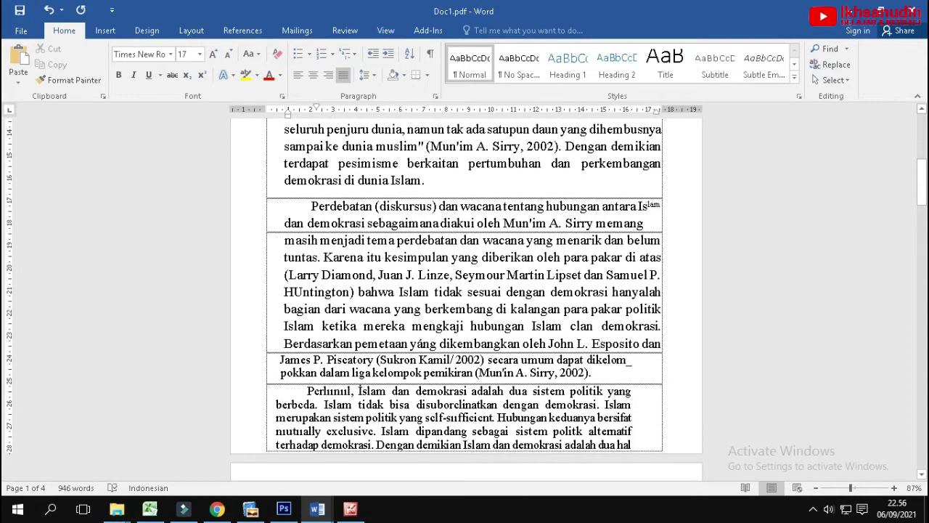
pyautogui.scroll(1, 465, 297)
pyautogui.scroll(2, 465, 297)
pyautogui.scroll(1, 465, 298)
pyautogui.scroll(1, 464, 297)
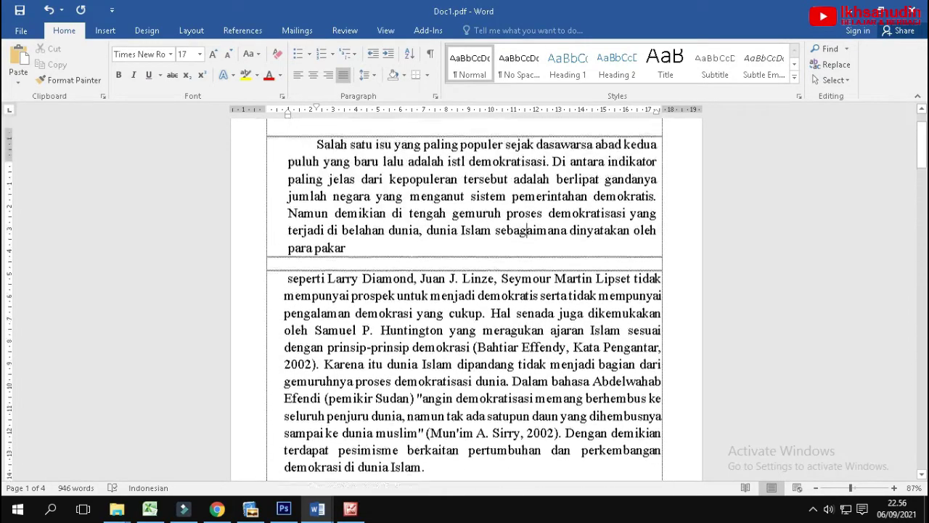
pyautogui.scroll(1, 464, 298)
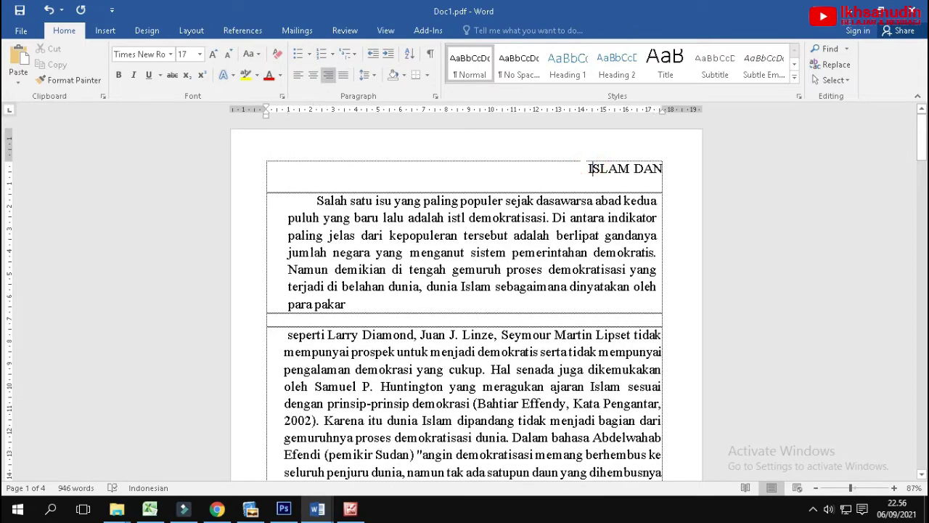
# Step: Start selecting from the ISLAM DAN title, opening and closing the font list unchanged
pyautogui.moveTo(587, 163); pyautogui.dragTo(671, 420)
pyautogui.moveTo(660, 369); pyautogui.dragTo(603, 454)
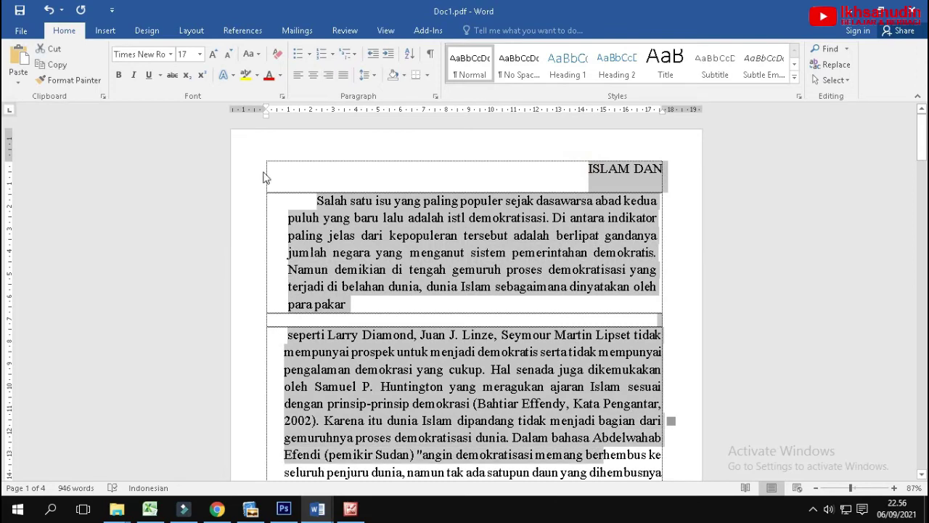
pyautogui.click(169, 55)
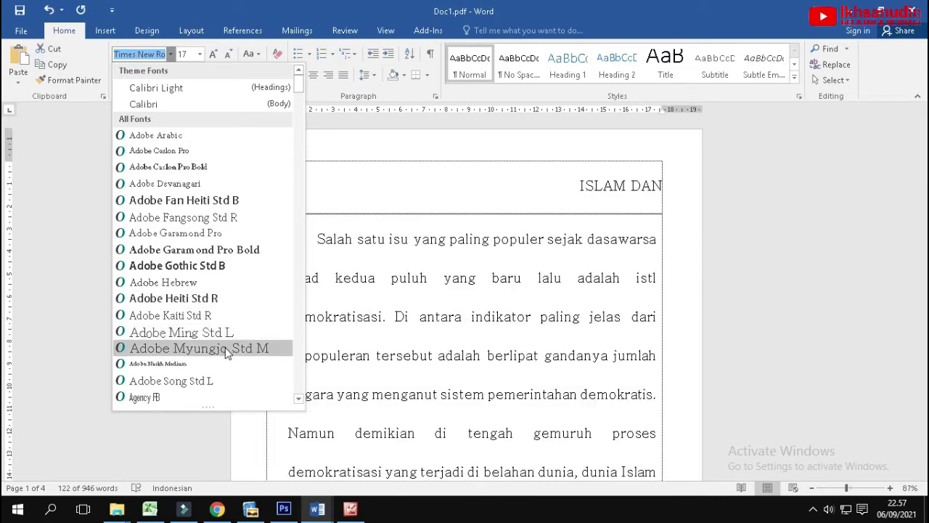
pyautogui.click(544, 235)
# Step: Select everything from the ISLAM DAN title to the document's end and copy it
pyautogui.moveTo(585, 174); pyautogui.dragTo(628, 513)
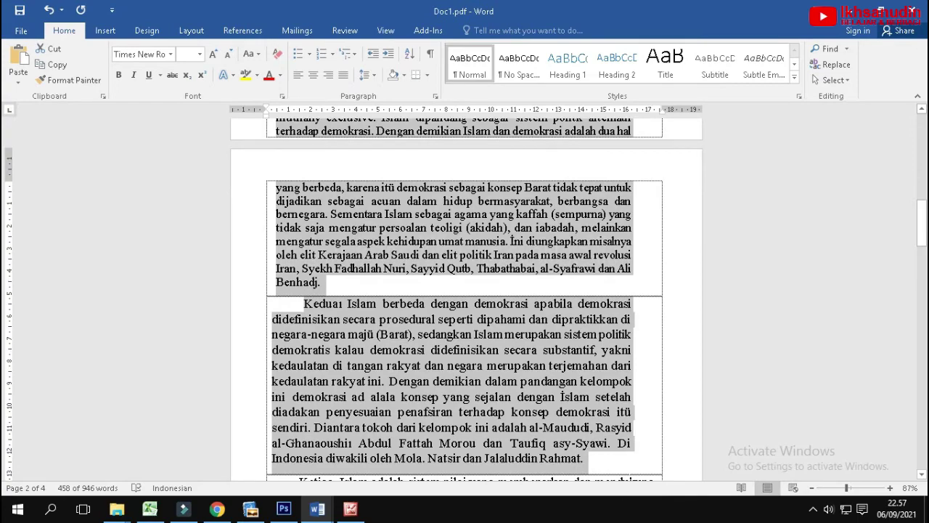
pyautogui.scroll(-3, 465, 297)
pyautogui.scroll(-3, 464, 298)
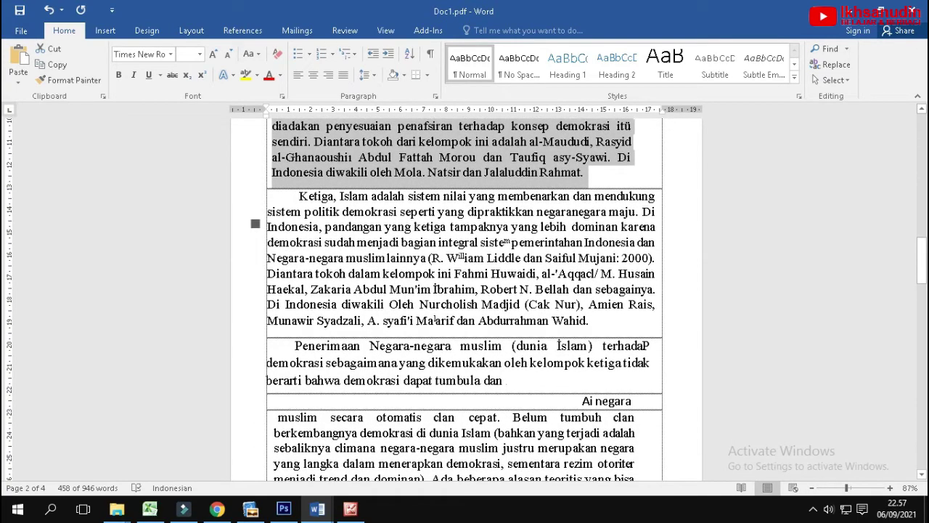
pyautogui.hotkey('ctrl', 'shift', 'Down')
pyautogui.hotkey('ctrl', 'shift', 'End')
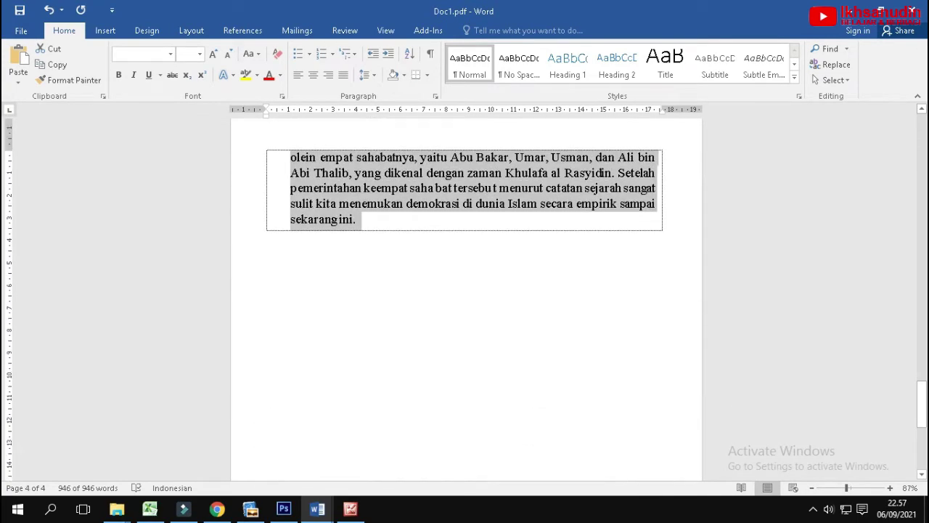
pyautogui.scroll(3, 530, 399)
pyautogui.scroll(3, 530, 399)
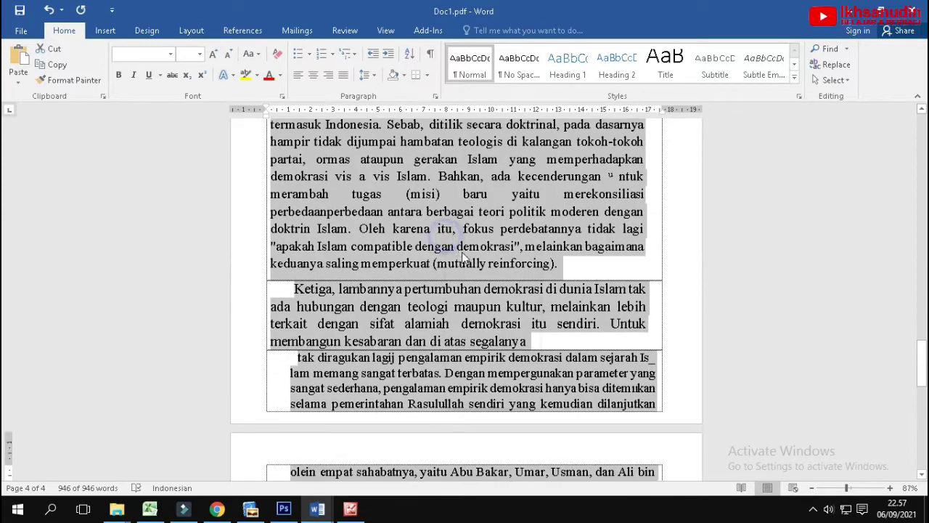
pyautogui.rightClick(444, 234)
pyautogui.click(472, 260)
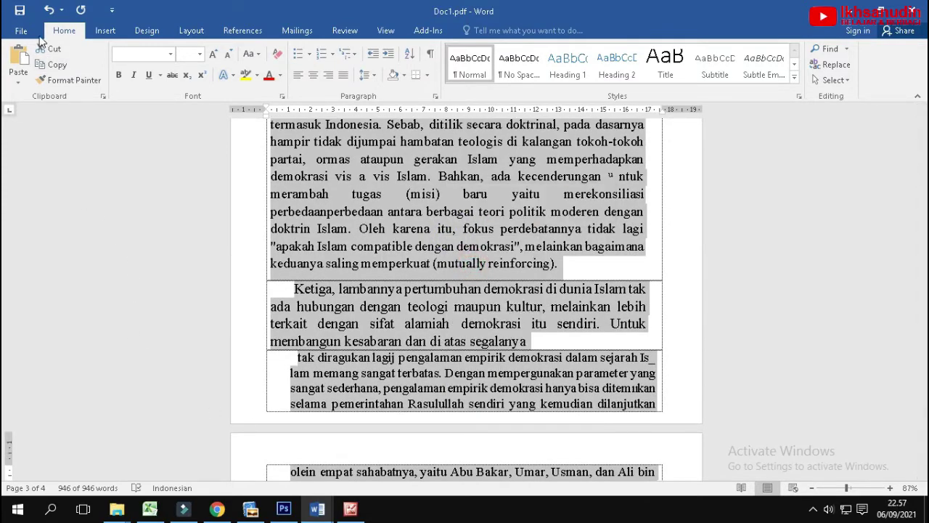
# Step: Create a new blank document, Document3
pyautogui.click(21, 31)
pyautogui.click(42, 90)
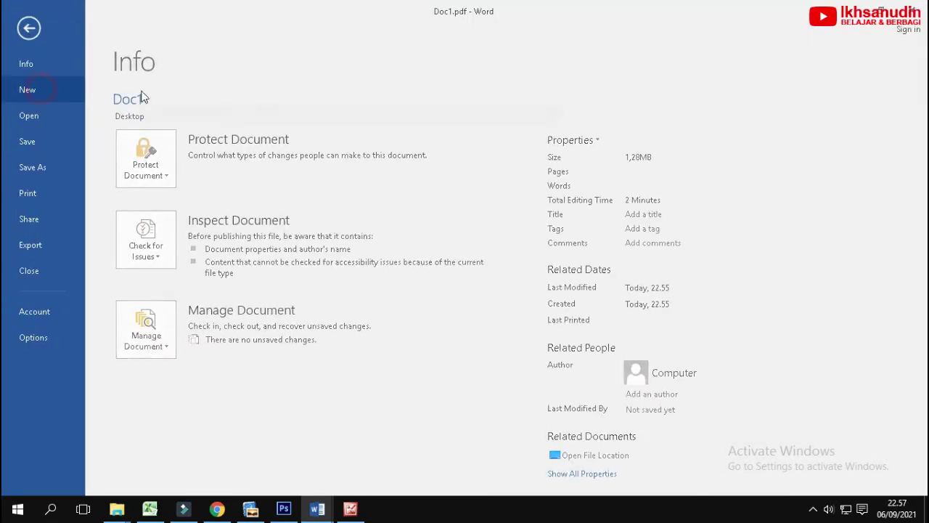
pyautogui.click(194, 215)
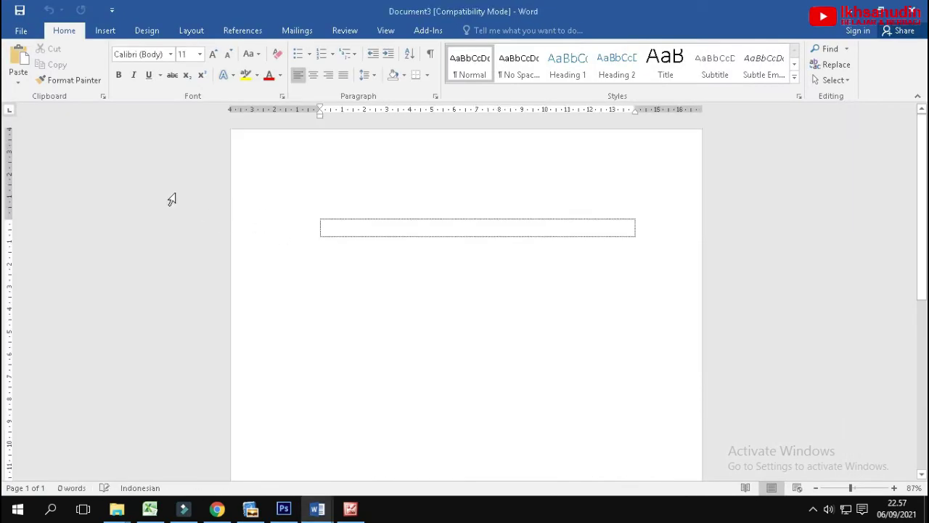
# Step: Paste the copied article text into it and select all of it
pyautogui.click(18, 82)
pyautogui.click(18, 115)
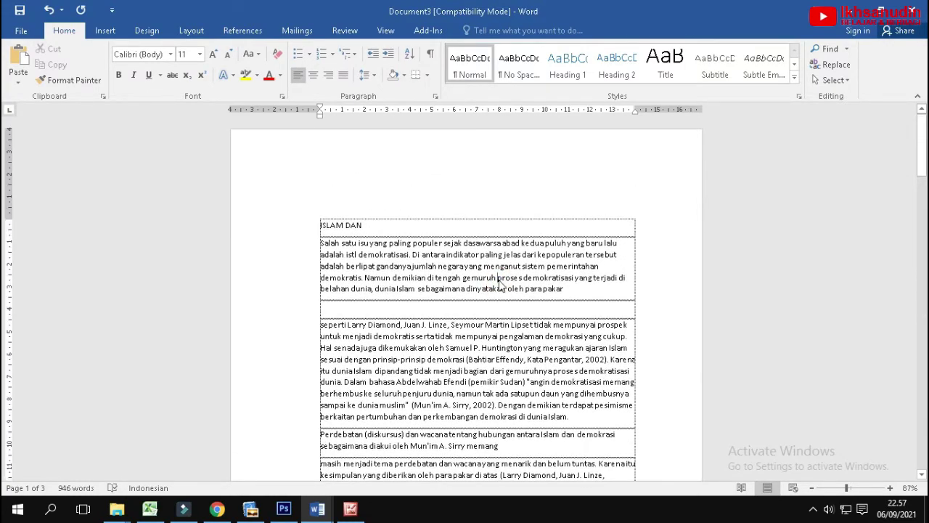
pyautogui.hotkey('ctrl', 'a')
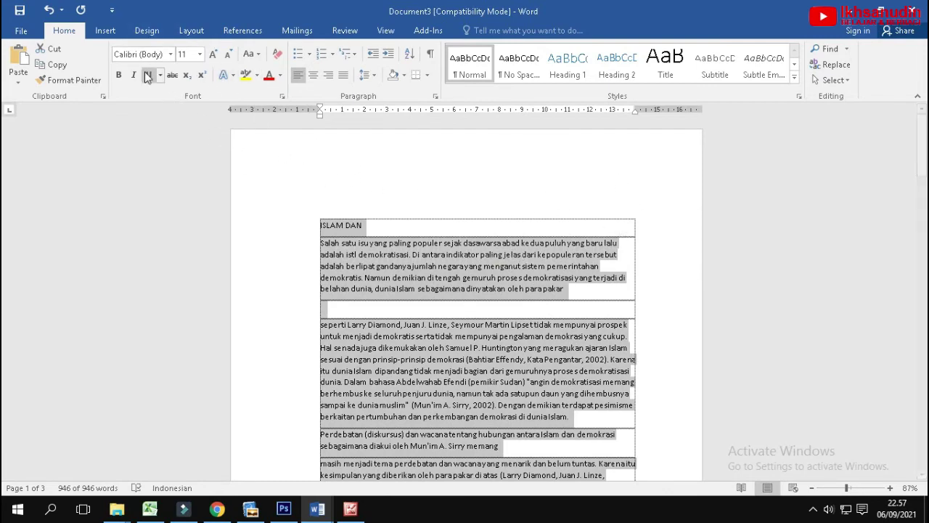
# Step: Change the selected text's font to Times New Roman
pyautogui.click(171, 54)
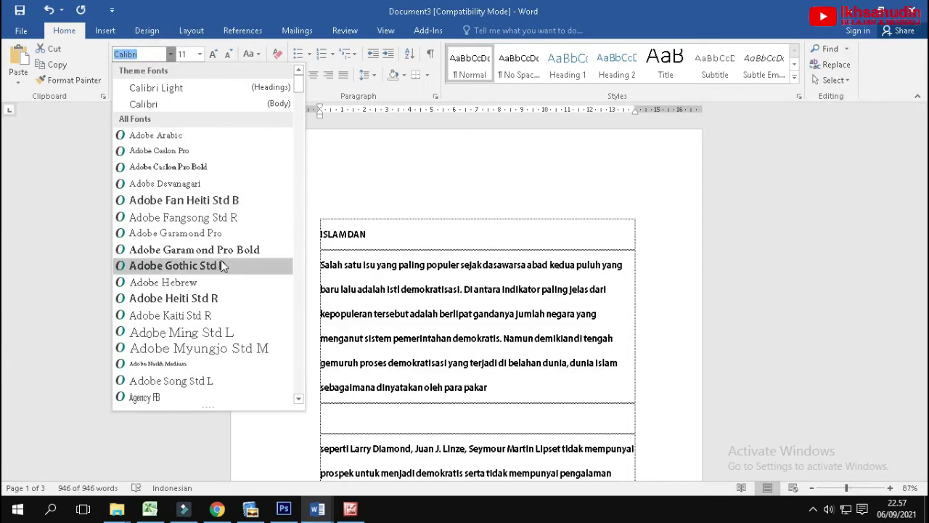
pyautogui.scroll(-12, 228, 342)
pyautogui.scroll(-6, 234, 348)
pyautogui.scroll(-4, 234, 349)
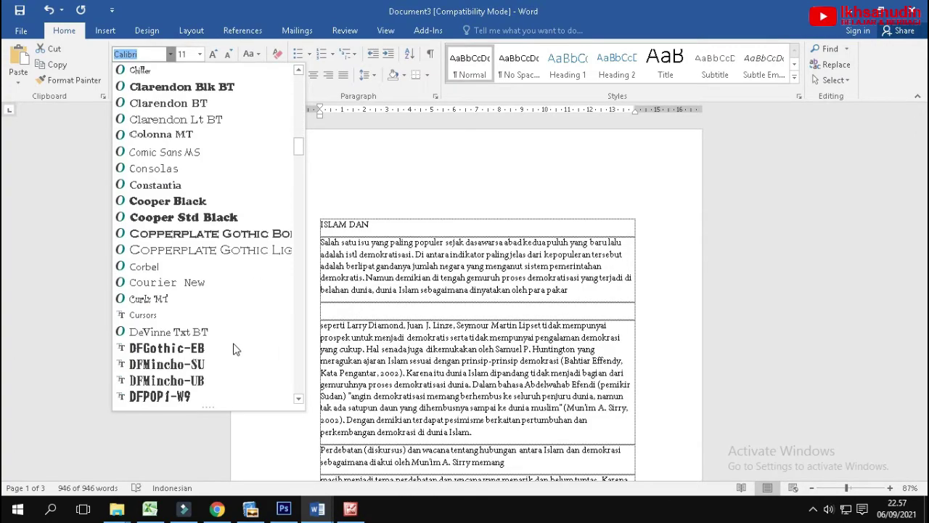
pyautogui.scroll(-6, 234, 348)
pyautogui.scroll(-6, 234, 348)
pyautogui.scroll(-6, 236, 350)
pyautogui.scroll(-9, 236, 350)
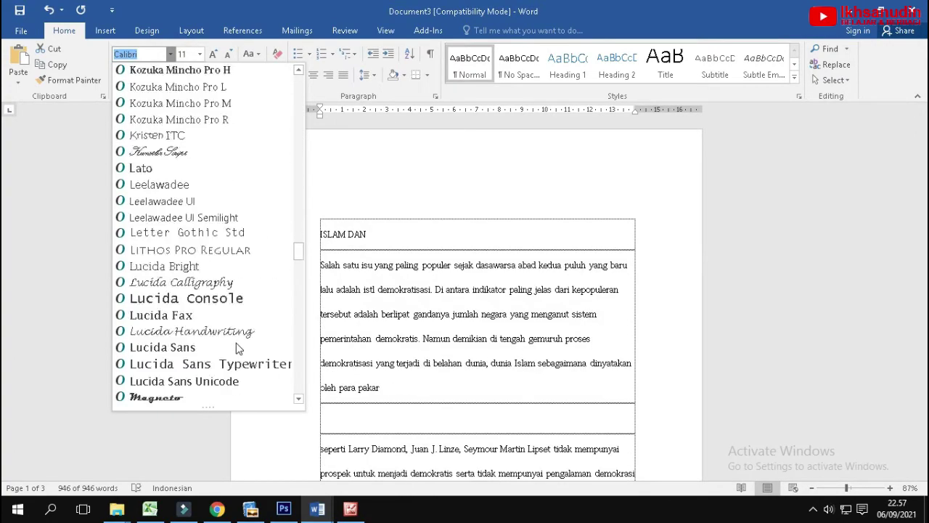
pyautogui.scroll(-8, 236, 351)
pyautogui.scroll(-6, 238, 348)
pyautogui.scroll(-15, 238, 348)
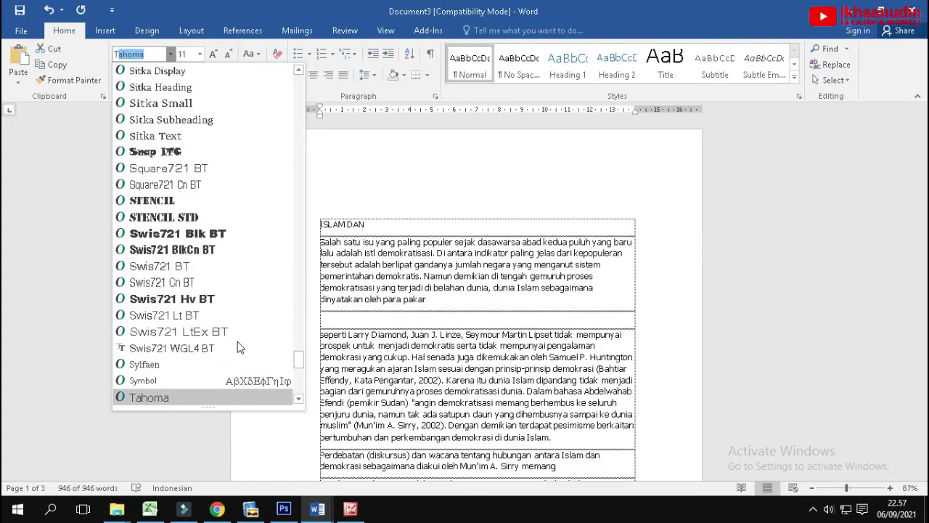
pyautogui.scroll(-2, 225, 384)
pyautogui.click(222, 380)
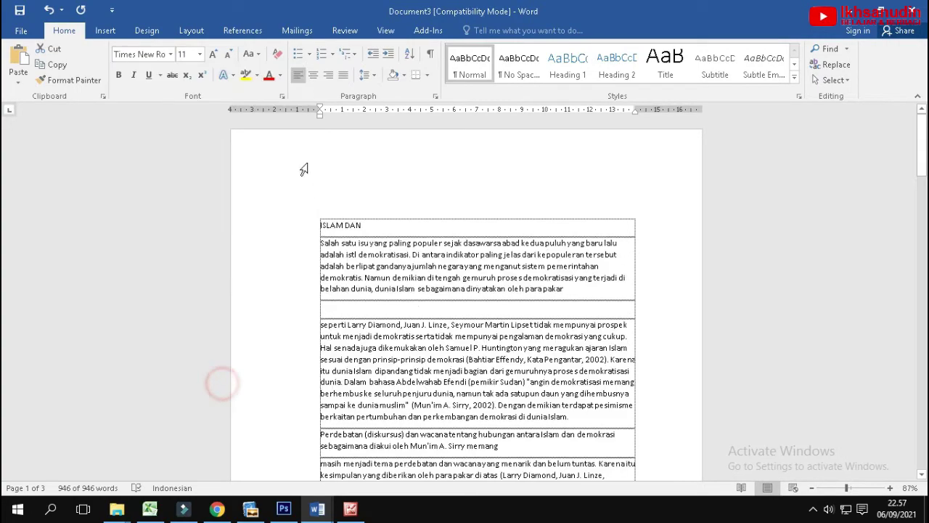
# Step: Set the text to 12 pt, justify it, and clear the selection
pyautogui.click(199, 53)
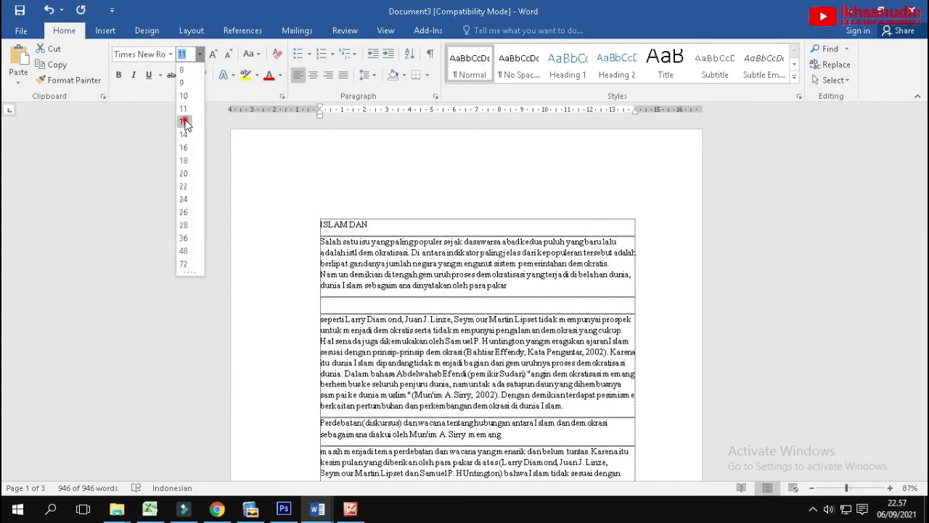
pyautogui.click(184, 121)
pyautogui.click(342, 76)
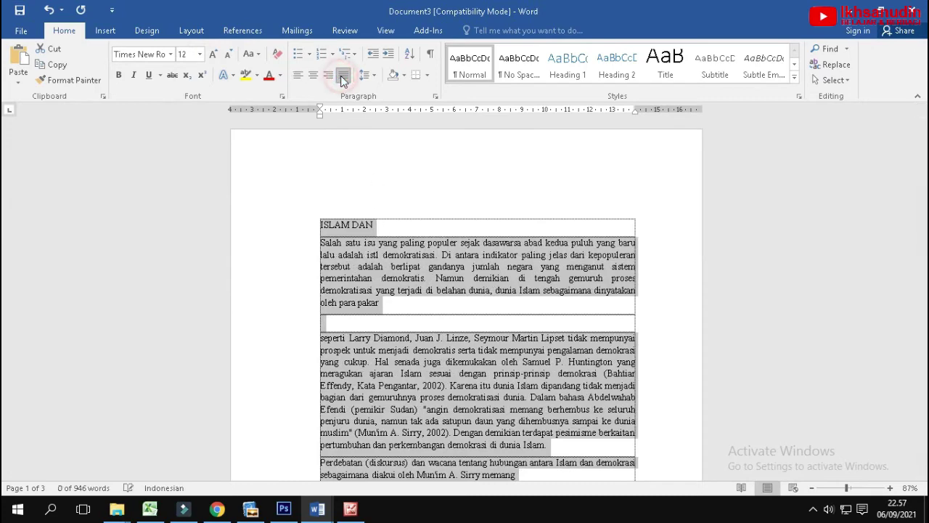
pyautogui.click(520, 298)
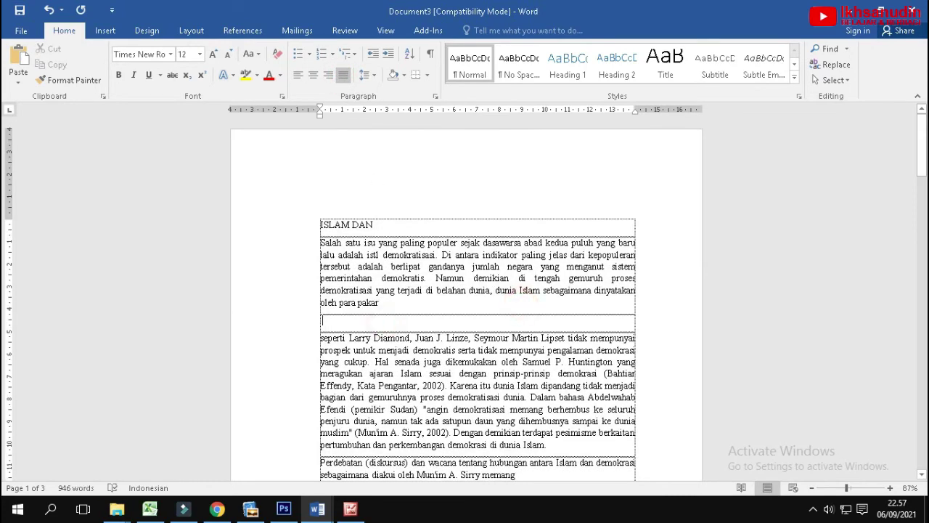
pyautogui.scroll(-1, 363, 261)
pyautogui.click(360, 245)
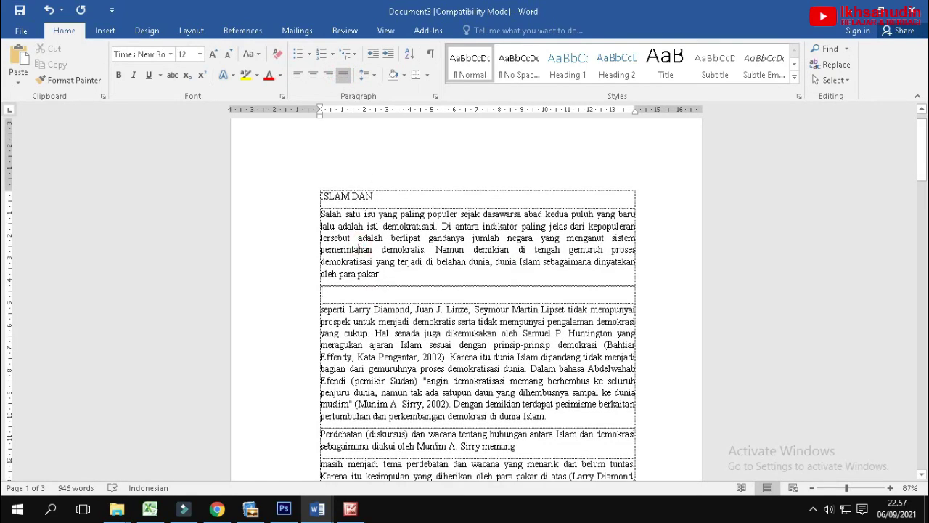
pyautogui.moveTo(338, 211); pyautogui.dragTo(468, 238)
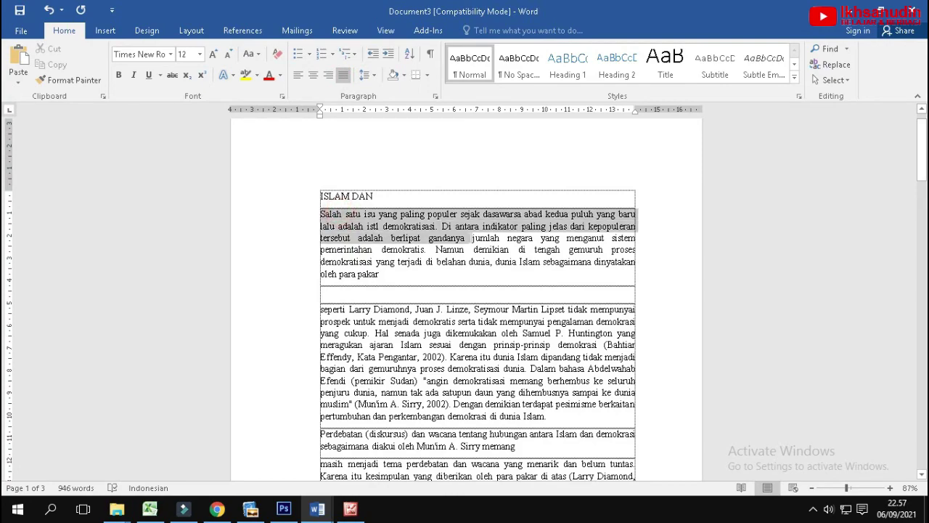
pyautogui.click(484, 285)
pyautogui.scroll(-3, 484, 284)
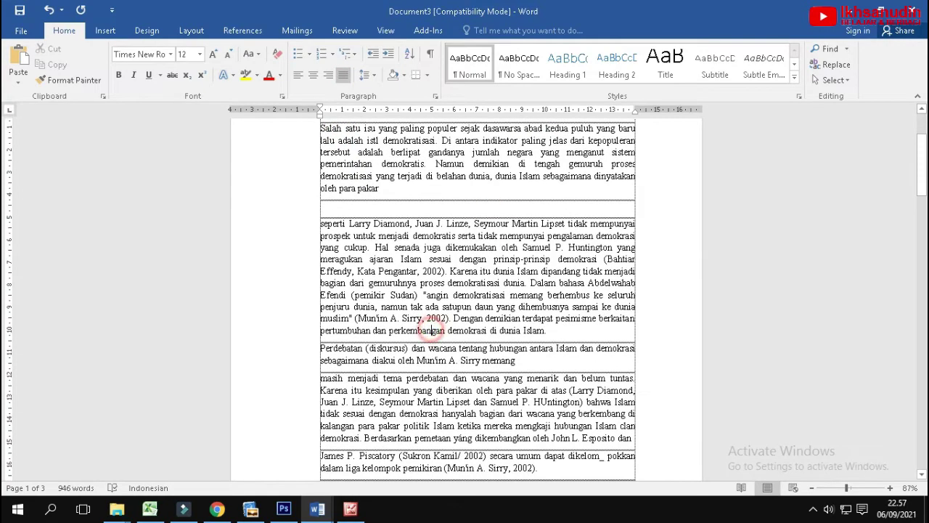
pyautogui.scroll(-7, 431, 329)
pyautogui.scroll(-9, 430, 329)
pyautogui.scroll(-7, 466, 298)
pyautogui.scroll(-6, 466, 298)
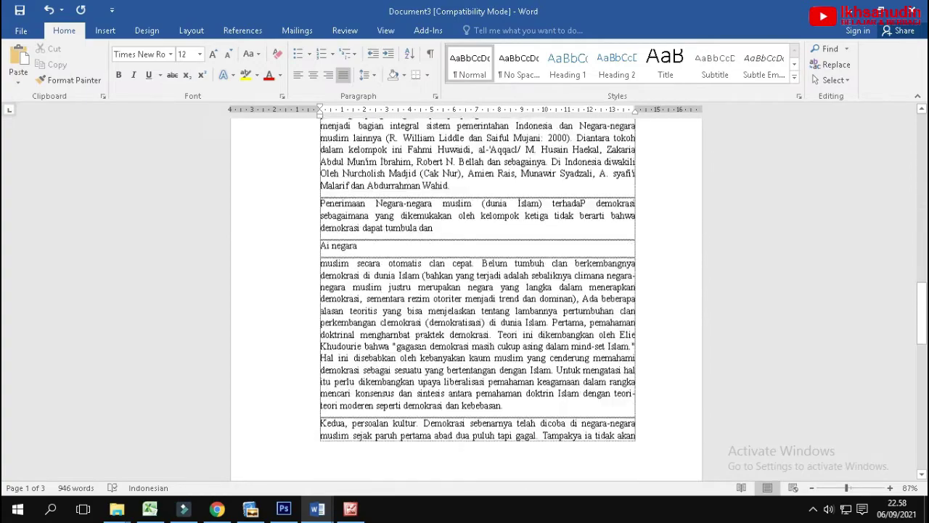
pyautogui.scroll(-6, 466, 298)
pyautogui.scroll(-7, 466, 298)
pyautogui.scroll(-6, 466, 298)
pyautogui.scroll(-2, 466, 297)
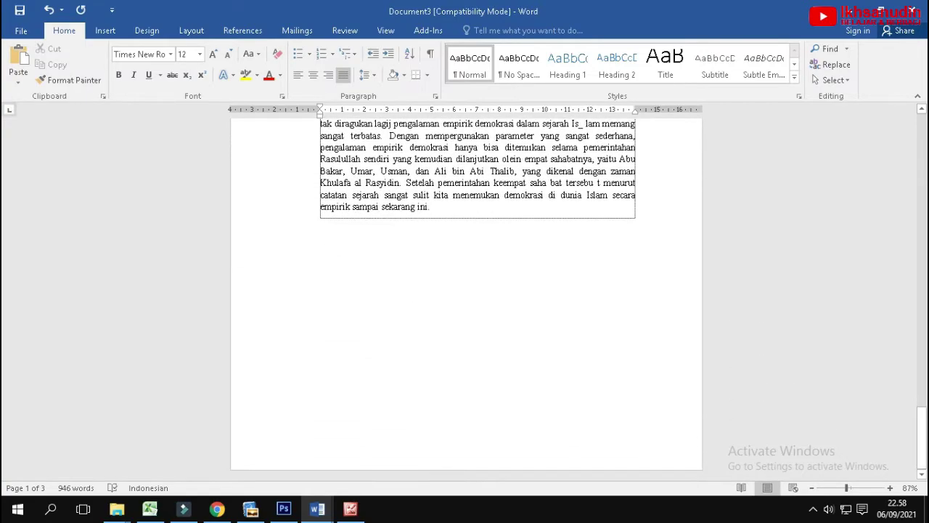
pyautogui.scroll(7, 423, 368)
pyautogui.scroll(2, 424, 368)
pyautogui.scroll(1, 423, 368)
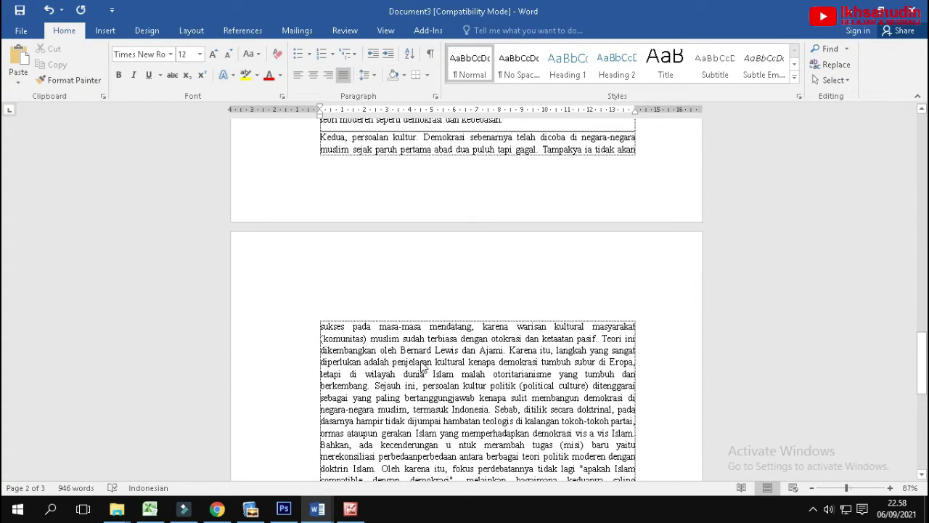
pyautogui.hotkey('ctrl', 'a')
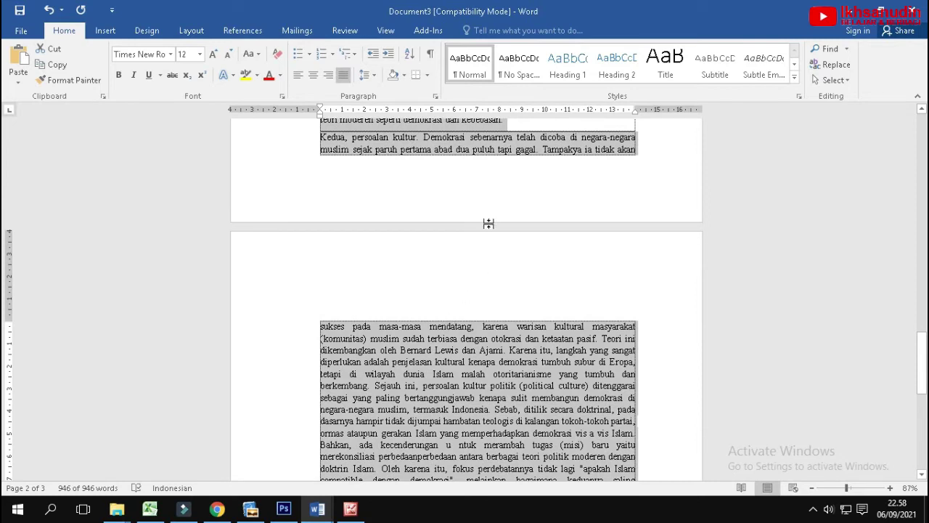
# Step: Show the Styles pane beside the document and deselect the text
pyautogui.click(798, 96)
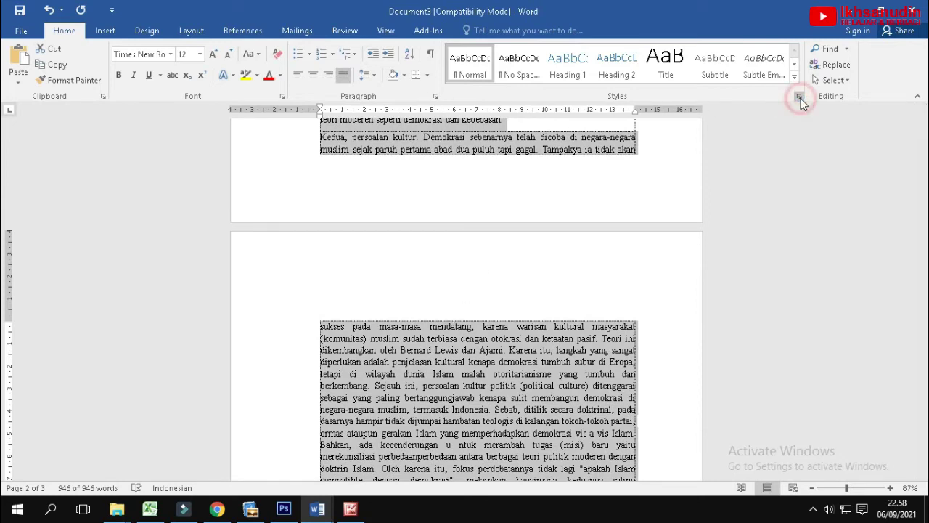
pyautogui.click(538, 373)
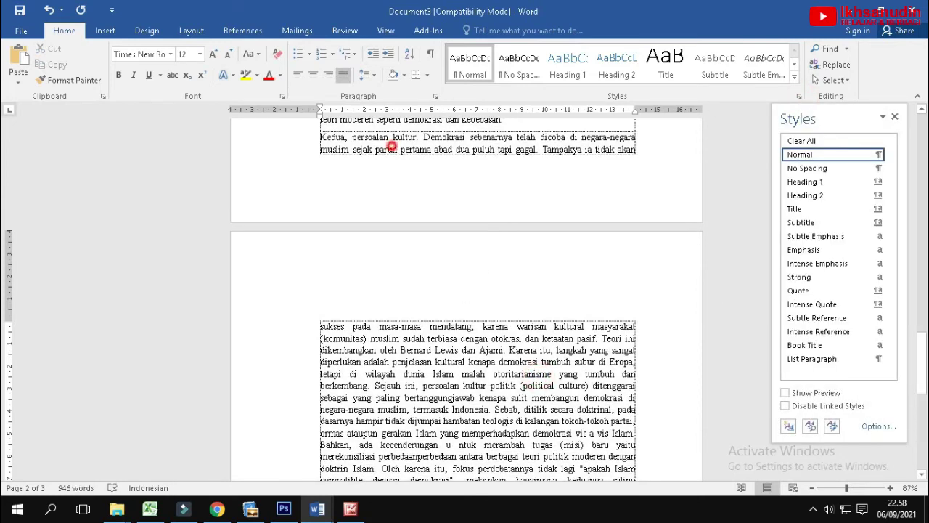
pyautogui.scroll(10, 421, 379)
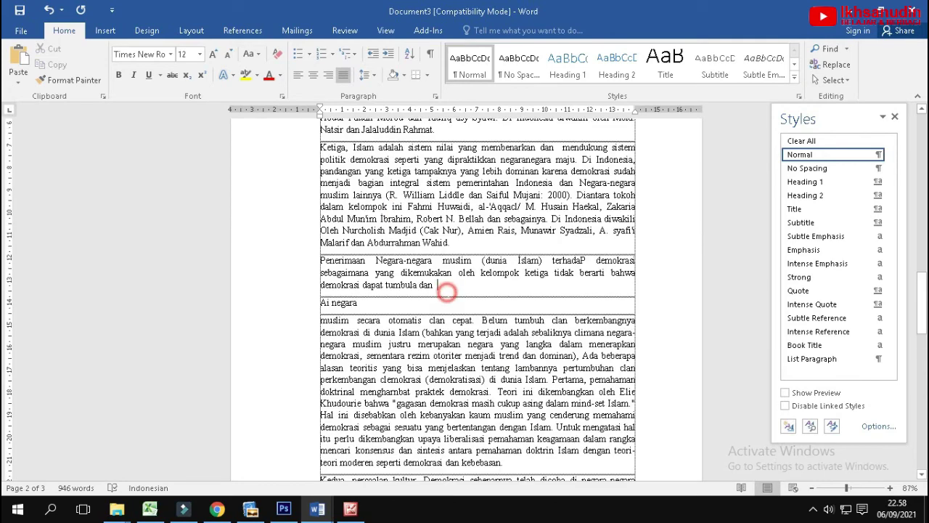
# Step: Place the insertion point after 'tumbula dan' in the article text
pyautogui.click(447, 290)
pyautogui.scroll(5, 478, 297)
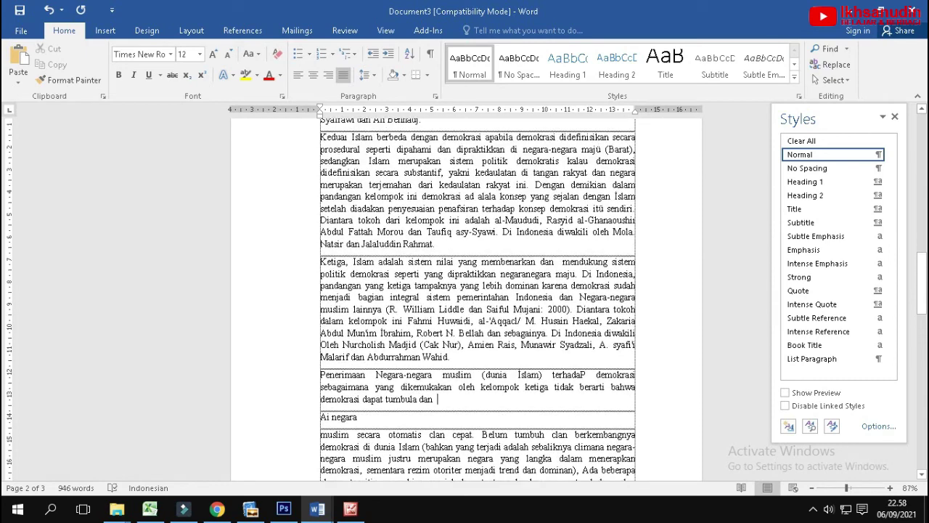
pyautogui.scroll(-4, 478, 297)
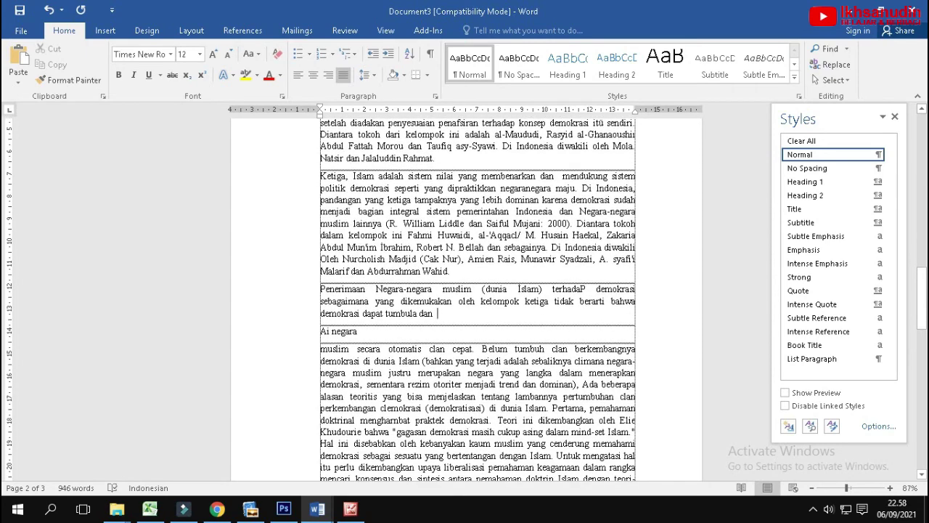
pyautogui.click(623, 272)
pyautogui.click(483, 312)
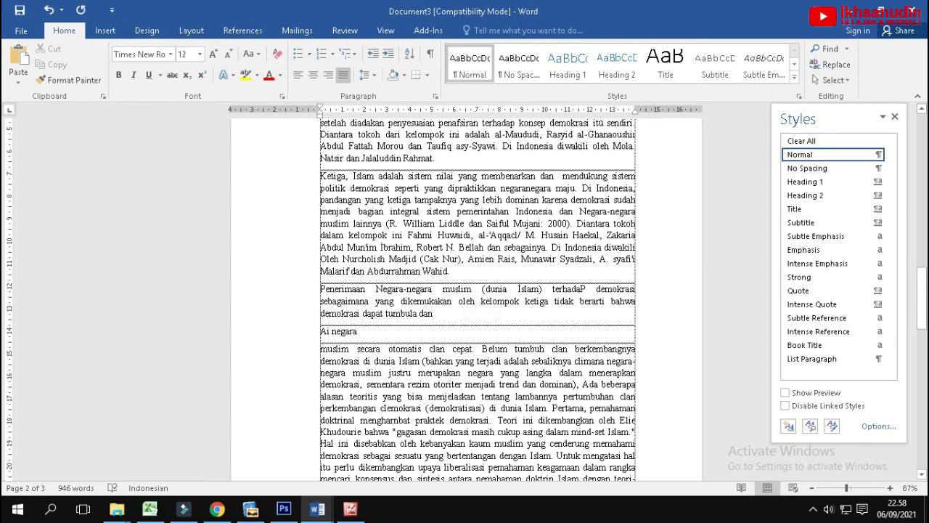